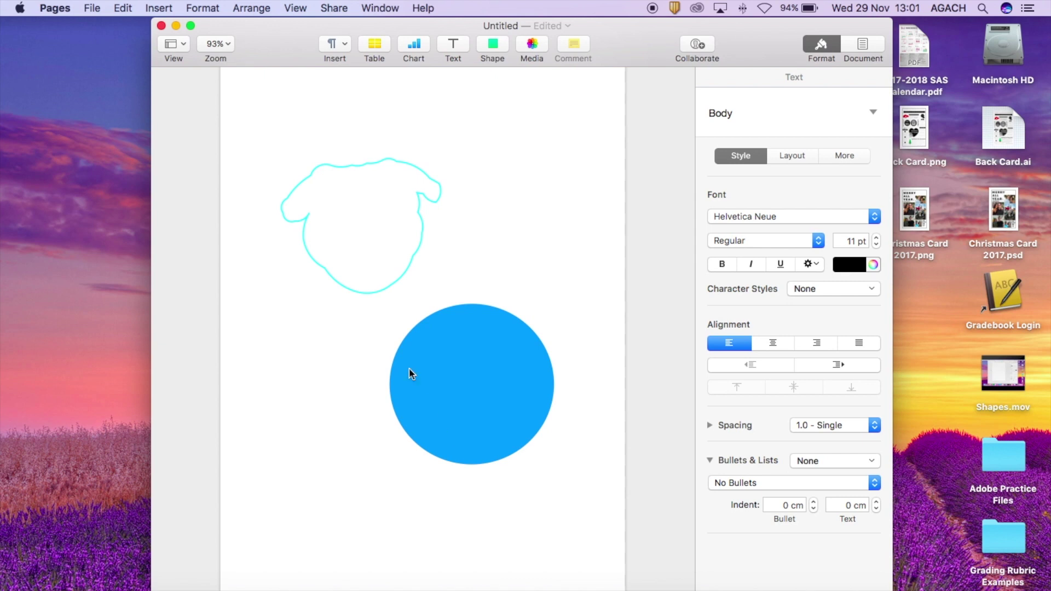
Select the dog outline, then the blue circle, to show the circle's Style settings.
left_click(359, 292)
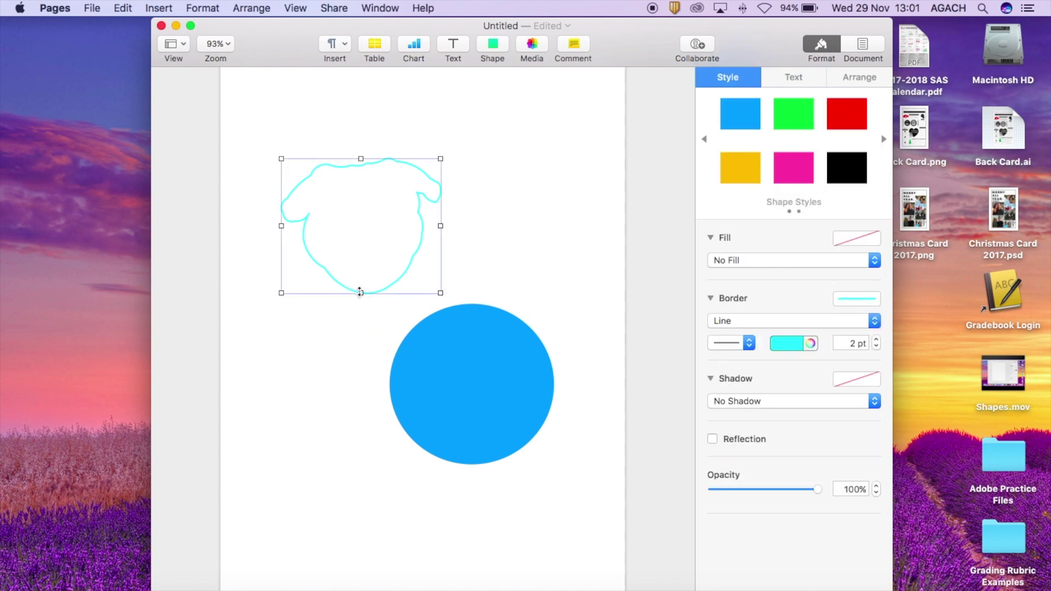
left_click(508, 403)
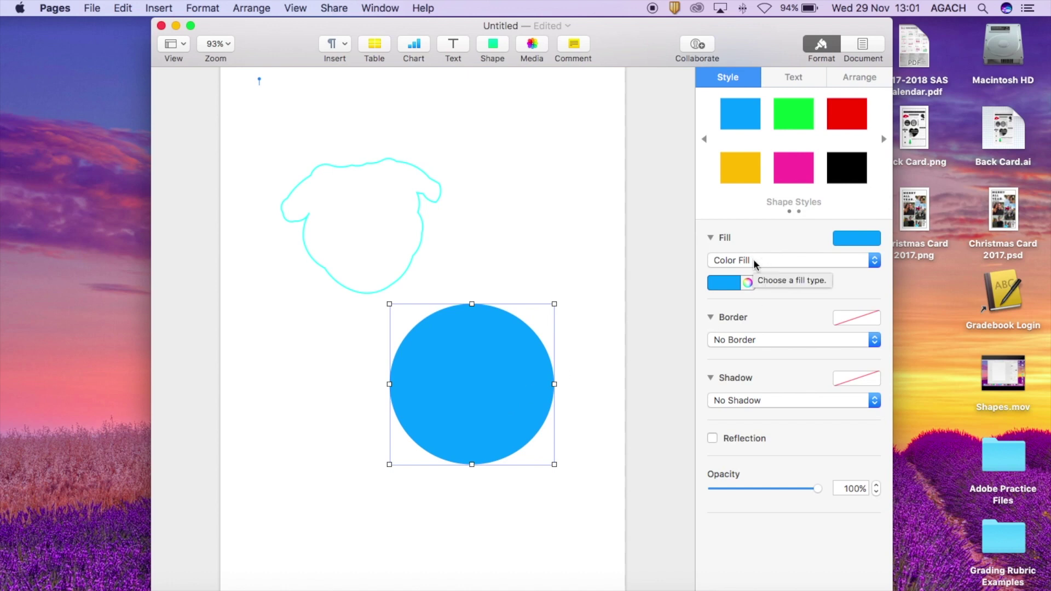
left_click(710, 237)
Keep the circle's fill as Color Fill and bring up the full Colors picker.
left_click(711, 273)
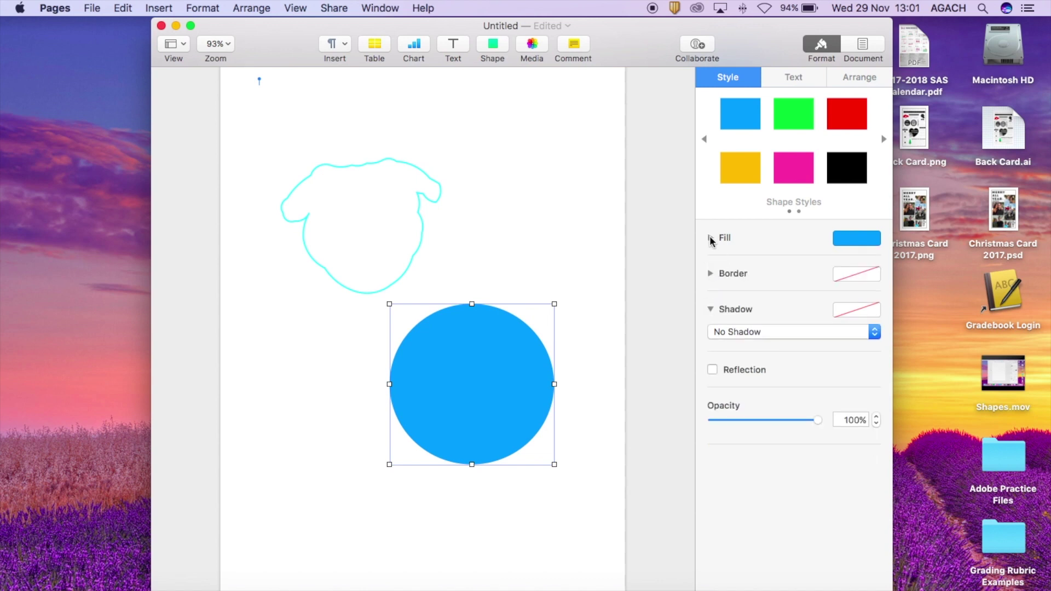
left_click(873, 239)
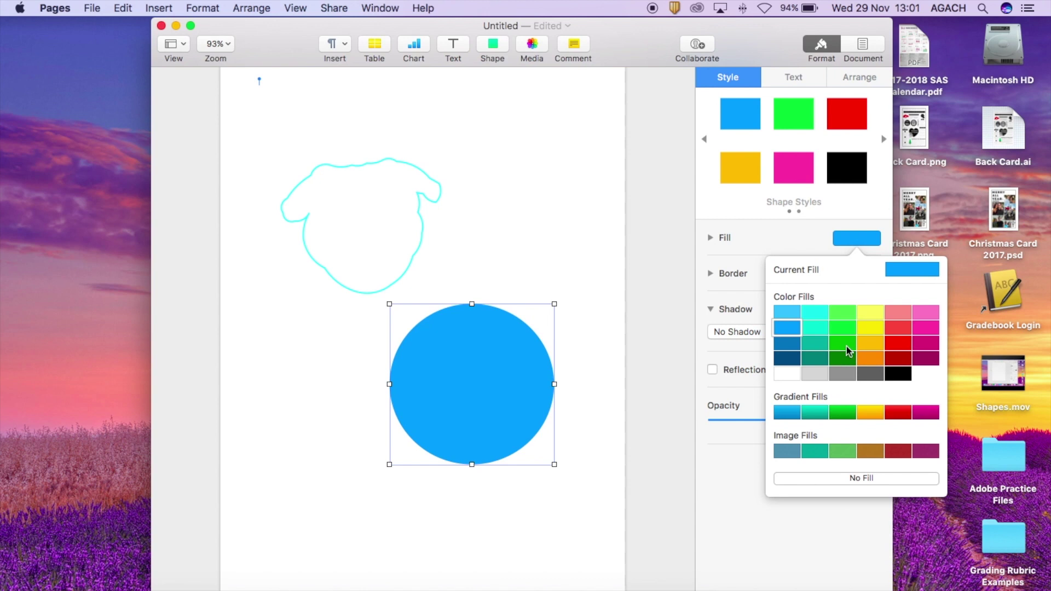
left_click(809, 229)
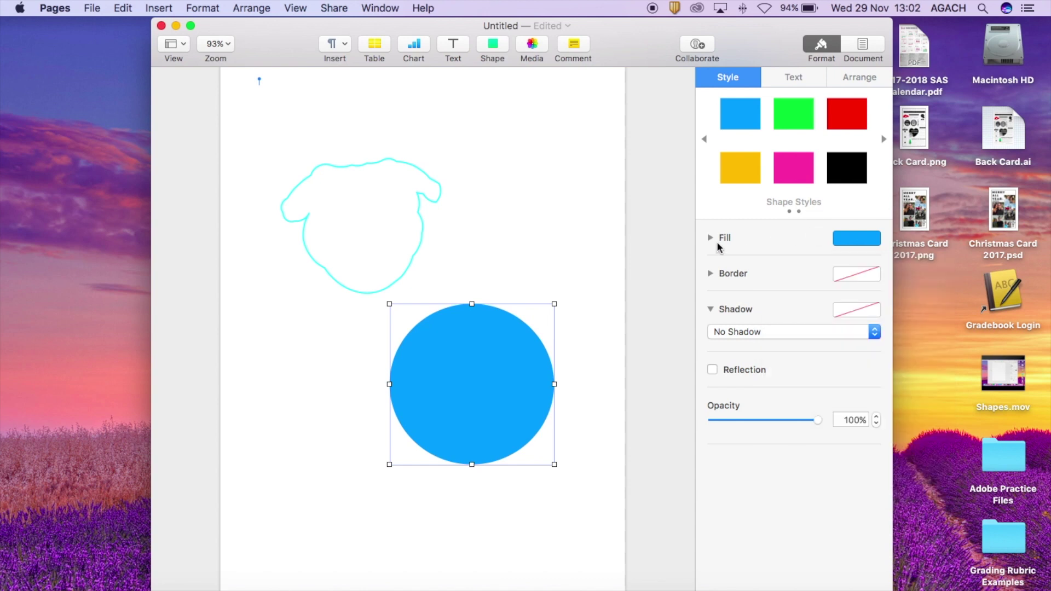
left_click(710, 239)
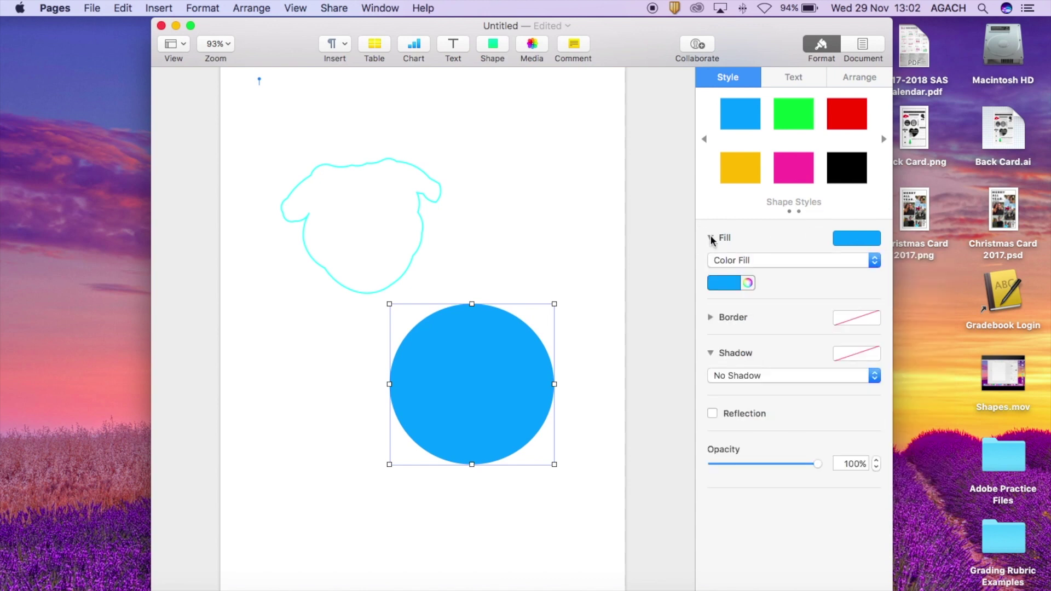
left_click(730, 261)
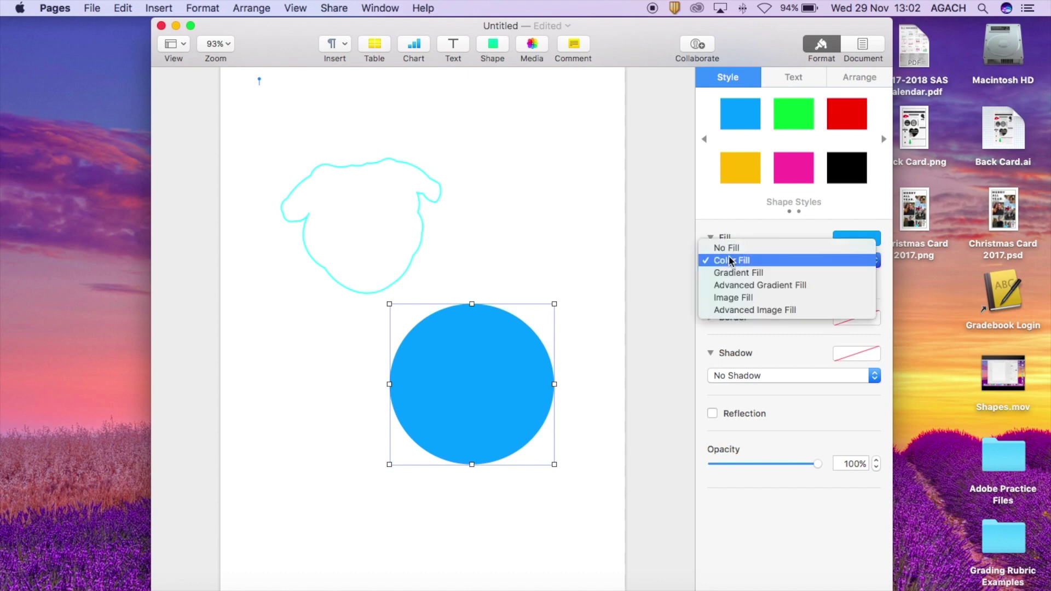
left_click(730, 260)
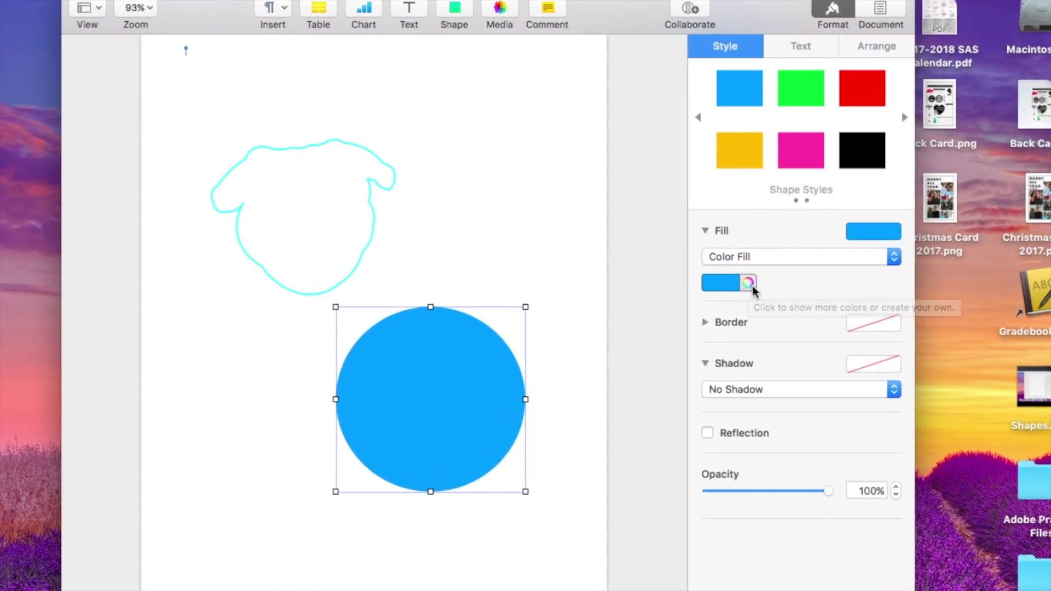
left_click(749, 284)
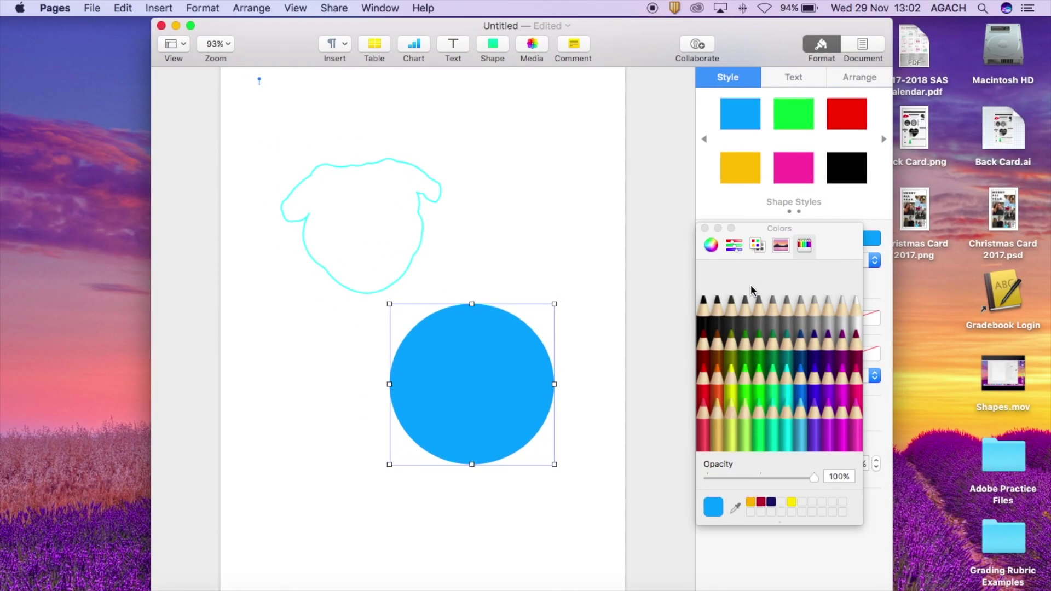
Browse the Colors window's wheel, sliders, palette, image and pencil tabs.
left_click(711, 244)
left_click(733, 246)
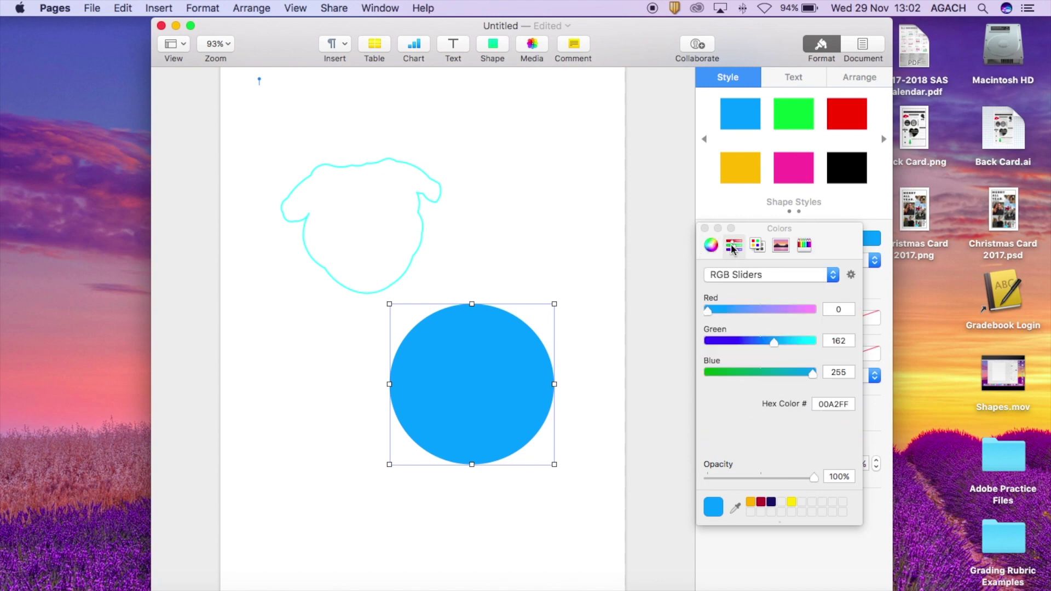
left_click(757, 245)
left_click(781, 244)
left_click(804, 245)
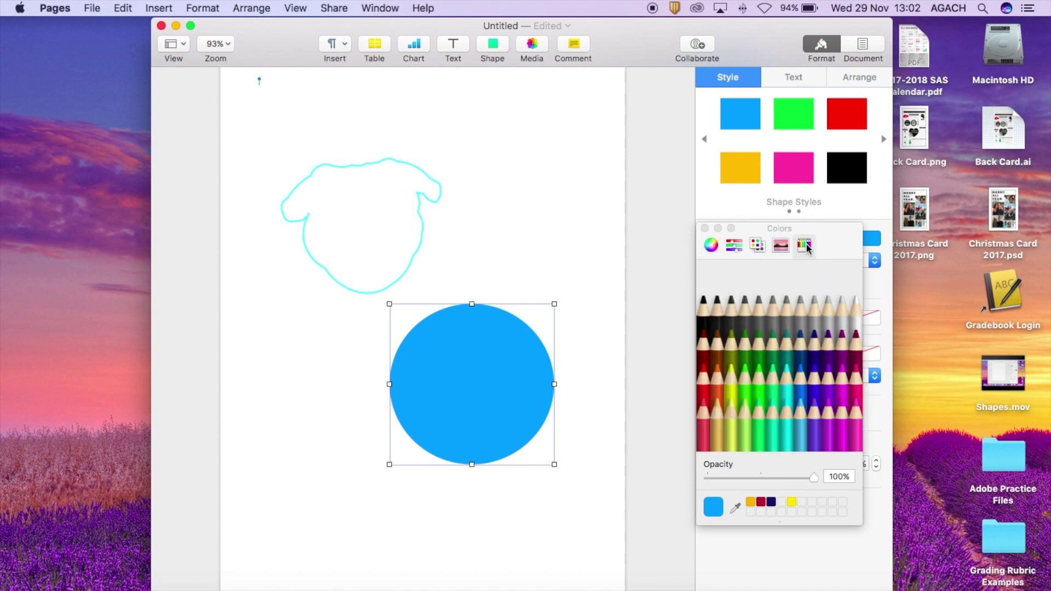
left_click(711, 246)
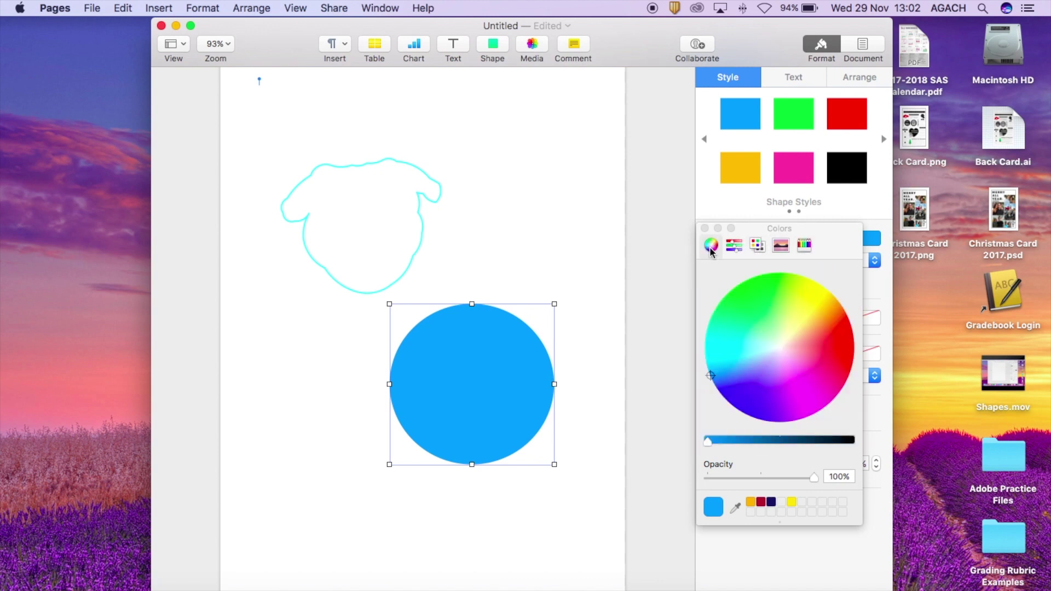
Try cyan, coral, magenta, teal, purple, lavender and green fills from the colour wheel.
left_click(744, 345)
left_click(820, 349)
left_click(807, 386)
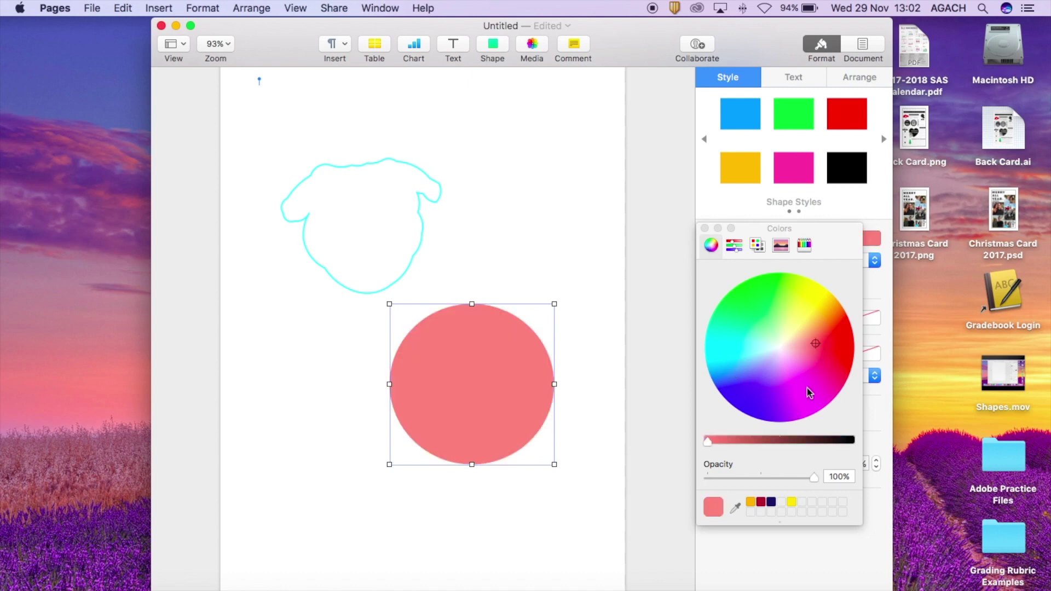
left_click(744, 357)
left_click(793, 441)
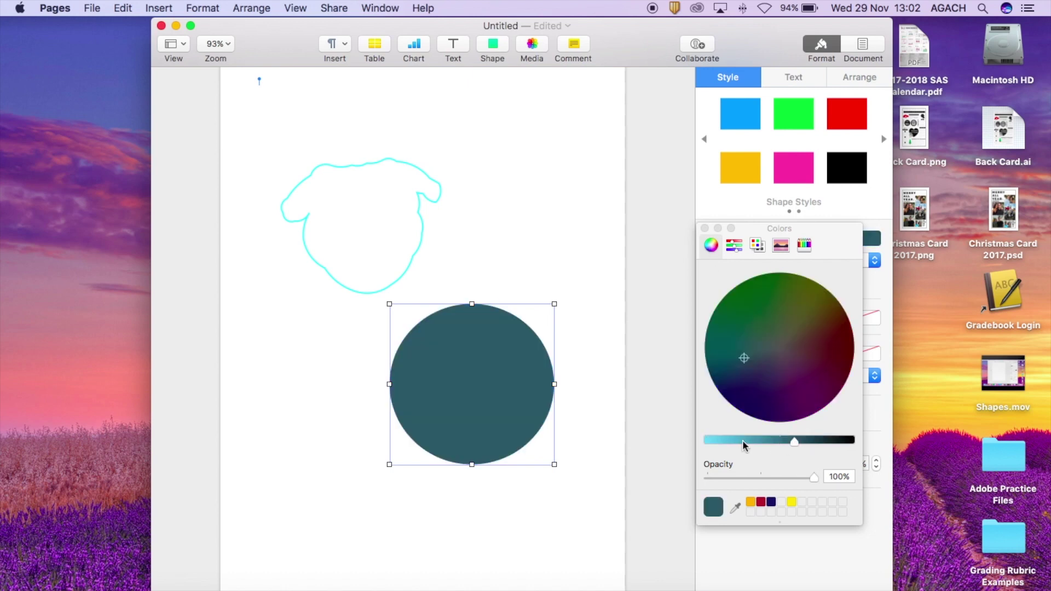
left_click_drag(792, 439, 685, 439)
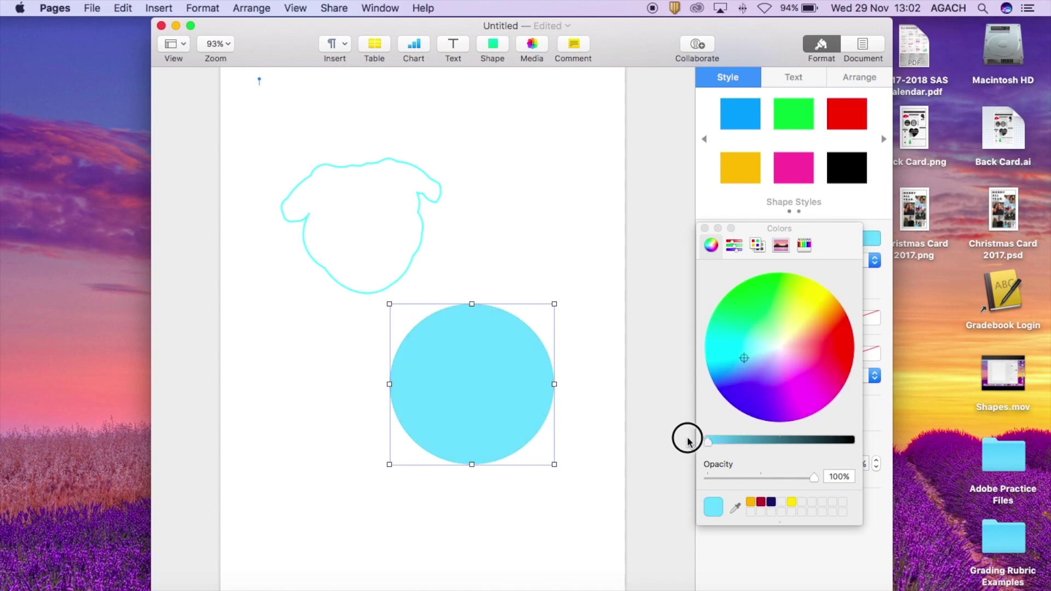
left_click(750, 381)
left_click(777, 356)
left_click(795, 304)
left_click(760, 293)
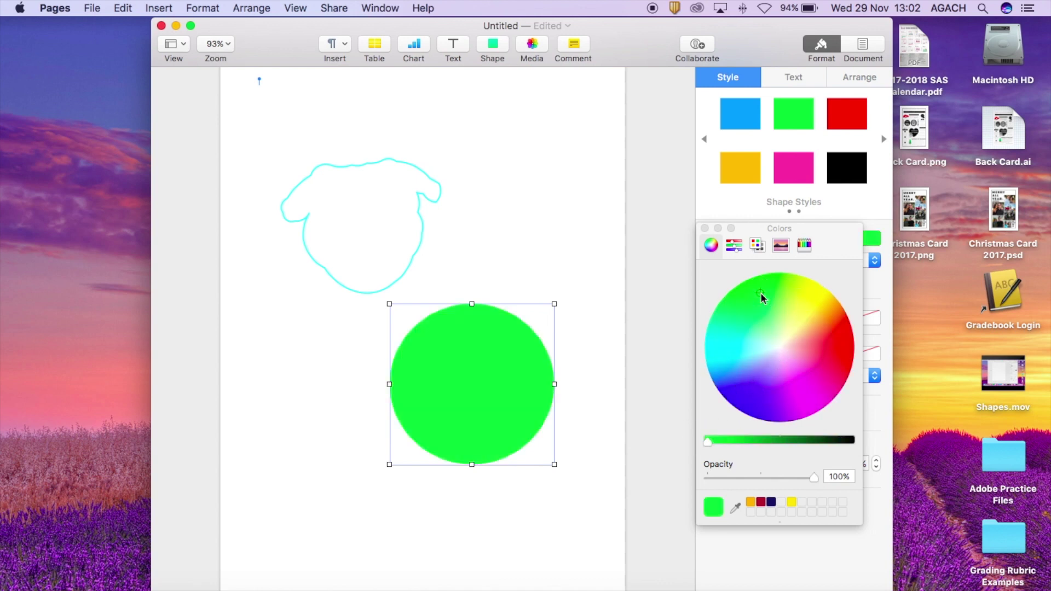
left_click(776, 329)
Switch to RGB Sliders and select the FFFE40 hex value for replacement.
left_click(734, 246)
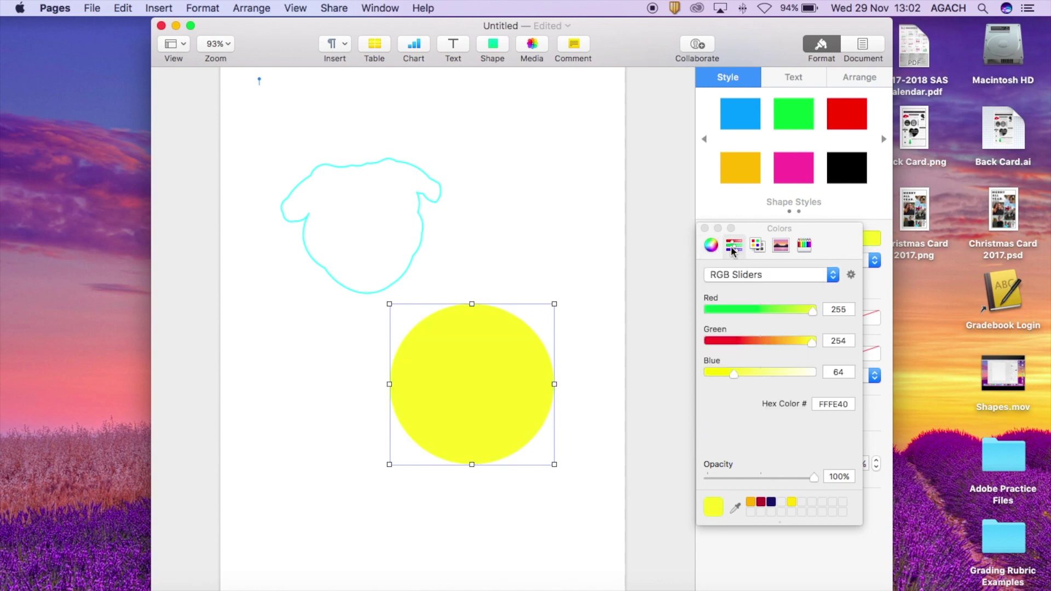
left_click(785, 279)
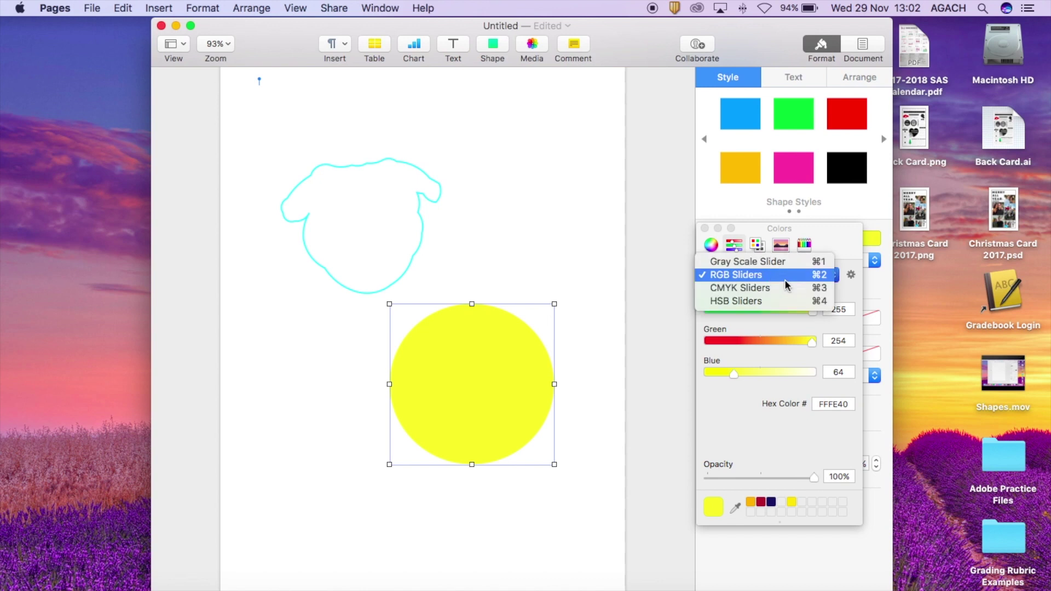
left_click(777, 390)
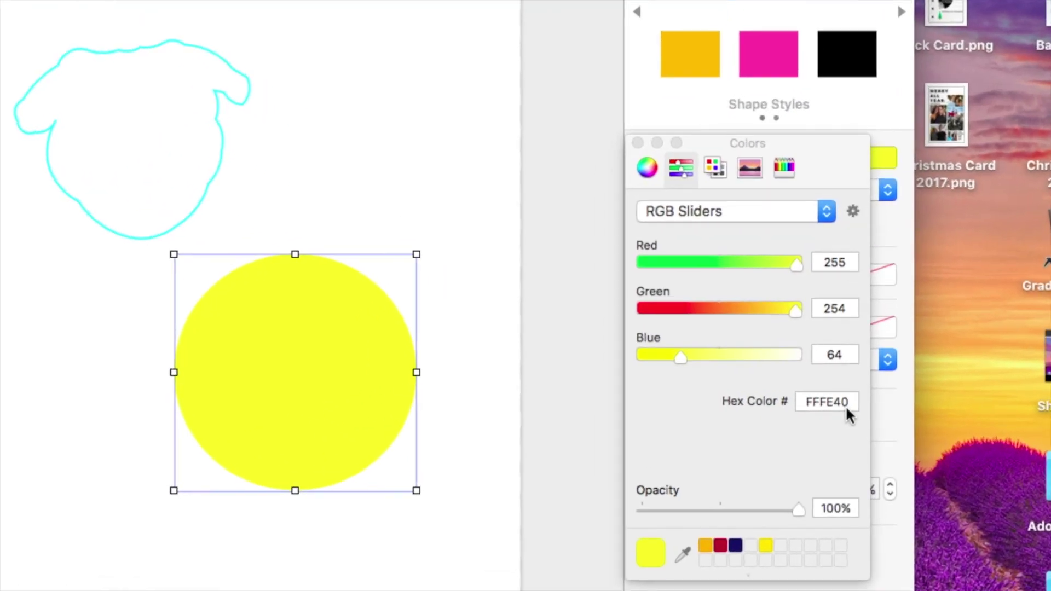
double_click(837, 404)
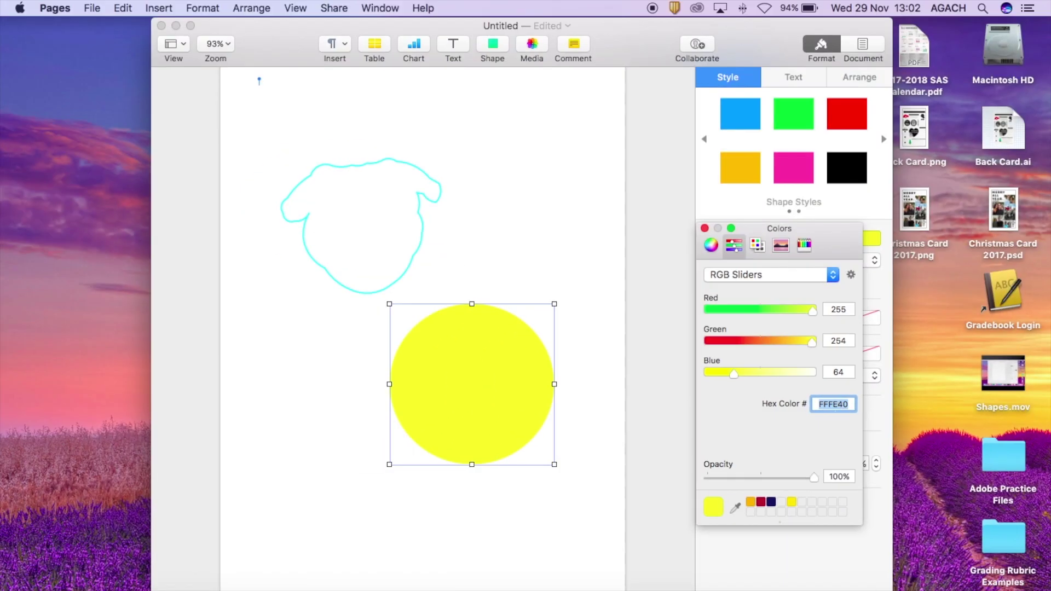
In Chrome's colour-picker extension, choose crimson #e91d62 and select its hex code.
key("super+Tab")
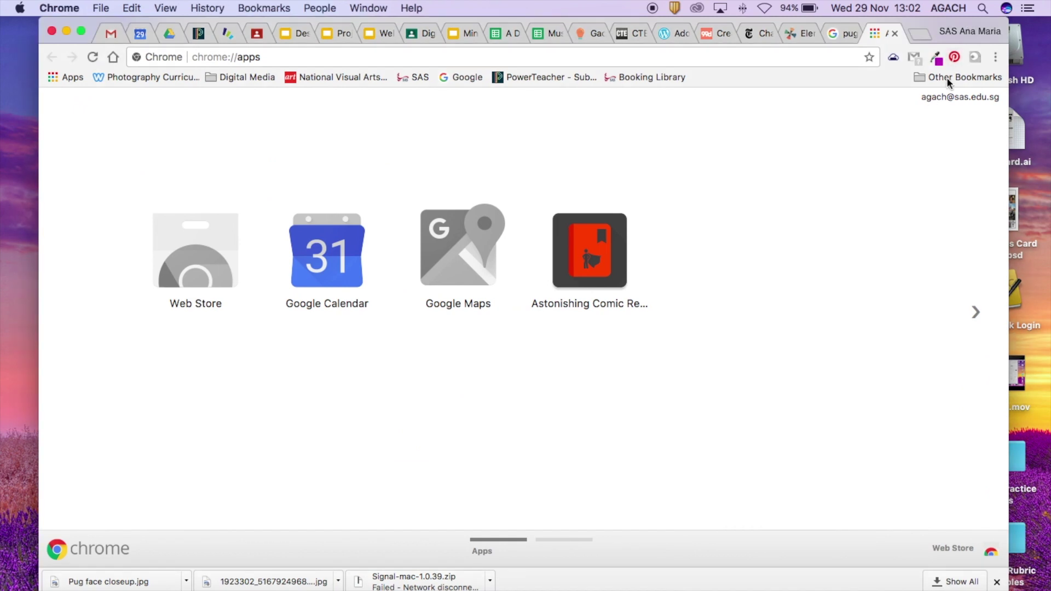
left_click(936, 57)
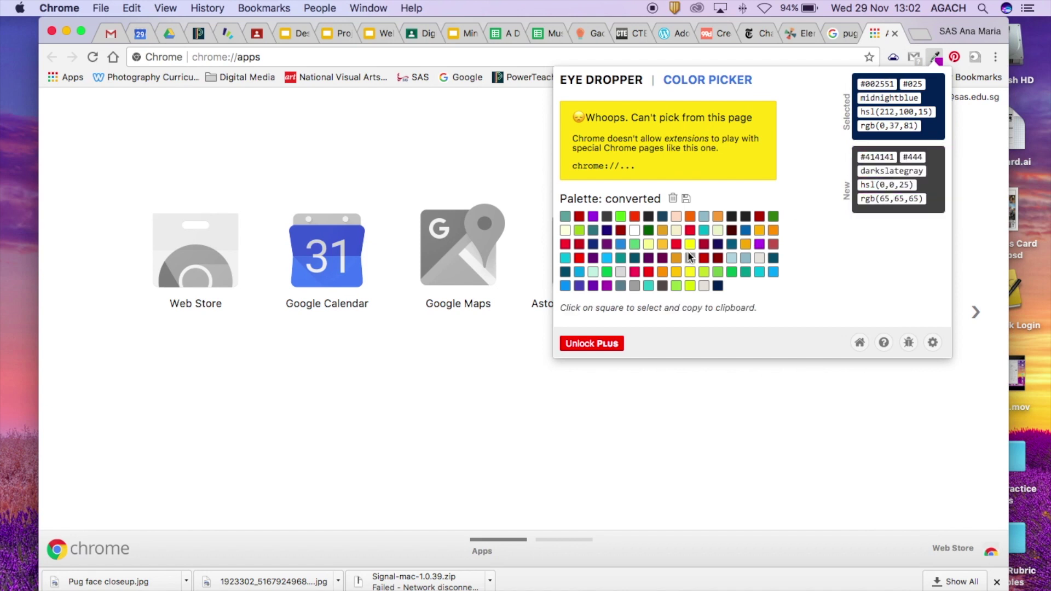
left_click(631, 273)
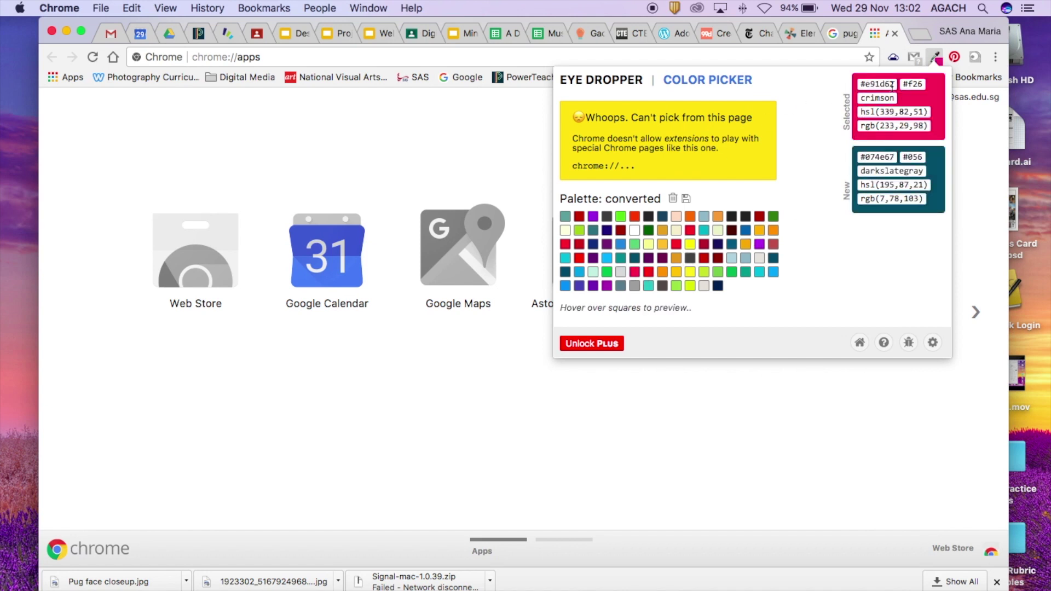
left_click_drag(895, 83, 850, 86)
key("super+c")
Trial-paste the crimson code over FFFE40 in Pages, then restore FFFE40.
key("super+Tab")
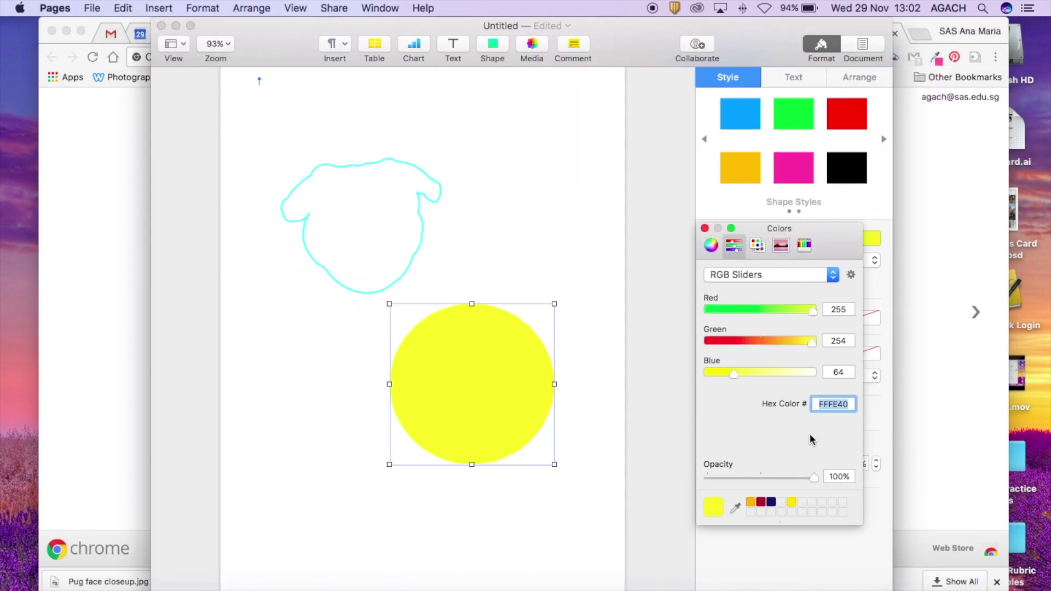
key("super+v")
key("Return")
left_click(820, 405)
Copy the e91d62 hex code again from the extension's palette in Chrome.
key("super+Tab")
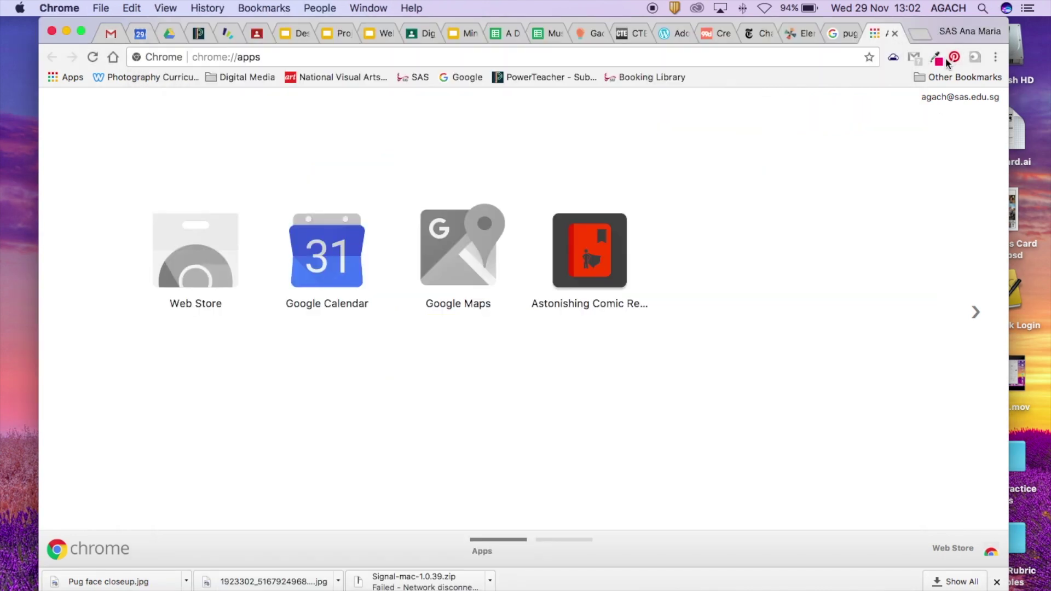
left_click(937, 57)
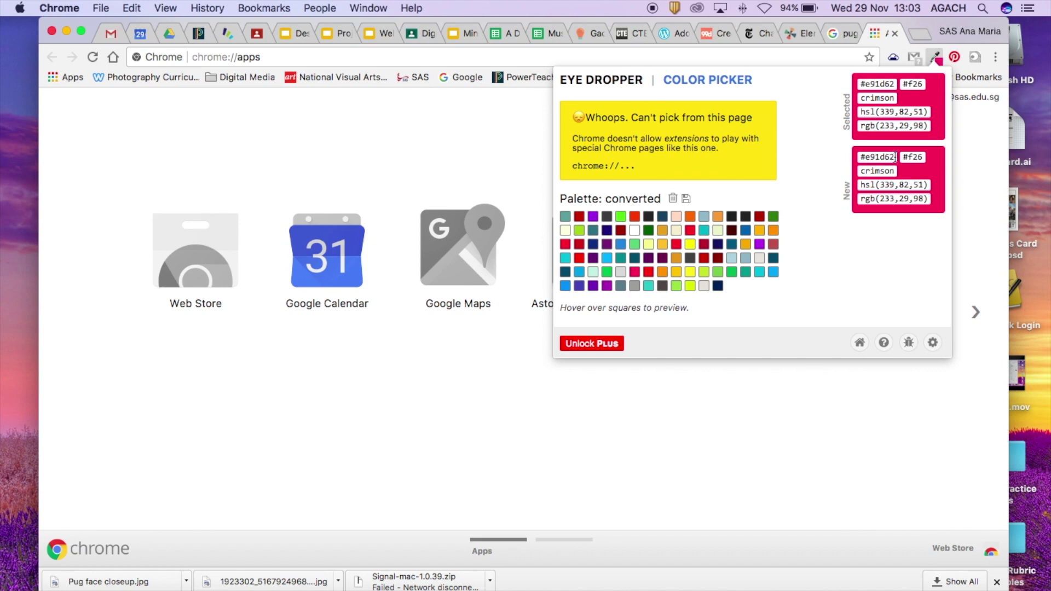
left_click_drag(895, 157, 867, 157)
key("super+c")
key("super+Tab")
Fill the circle with crimson E91D62 via the hex field and save it as a custom swatch.
key("super+v")
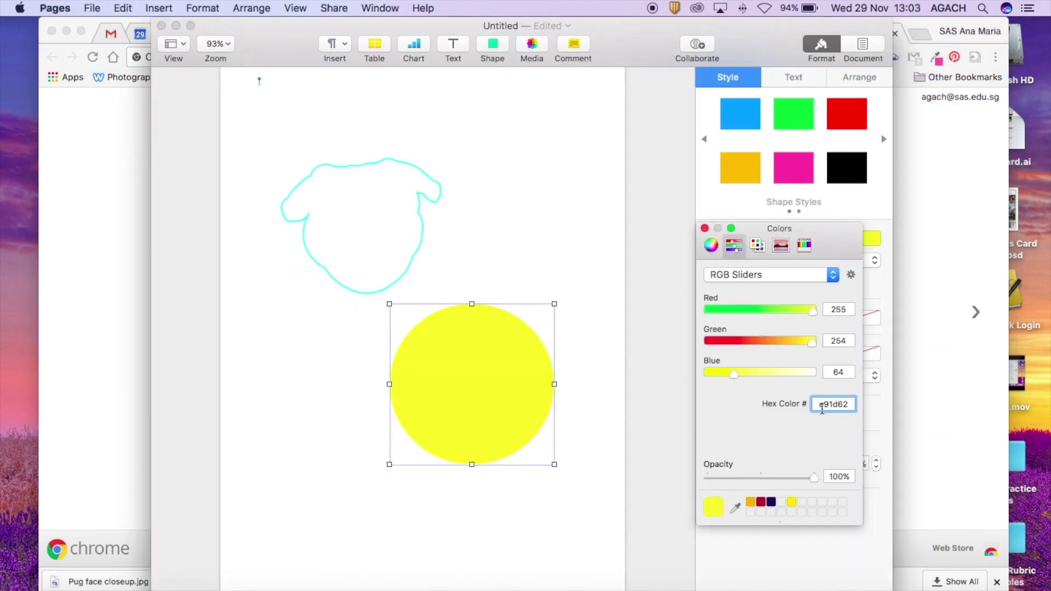
key("Return")
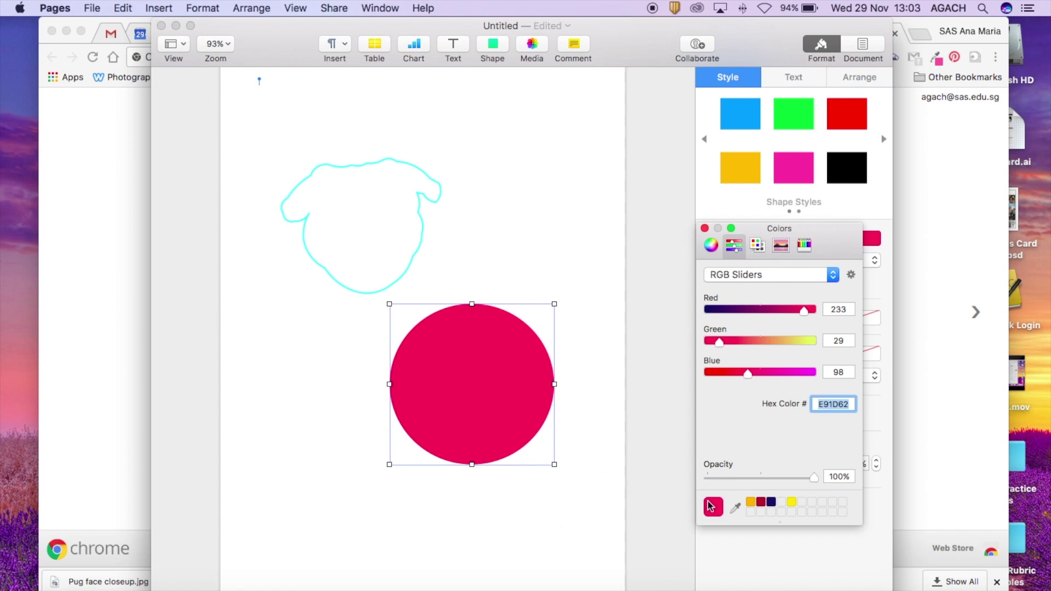
left_click_drag(714, 509, 804, 508)
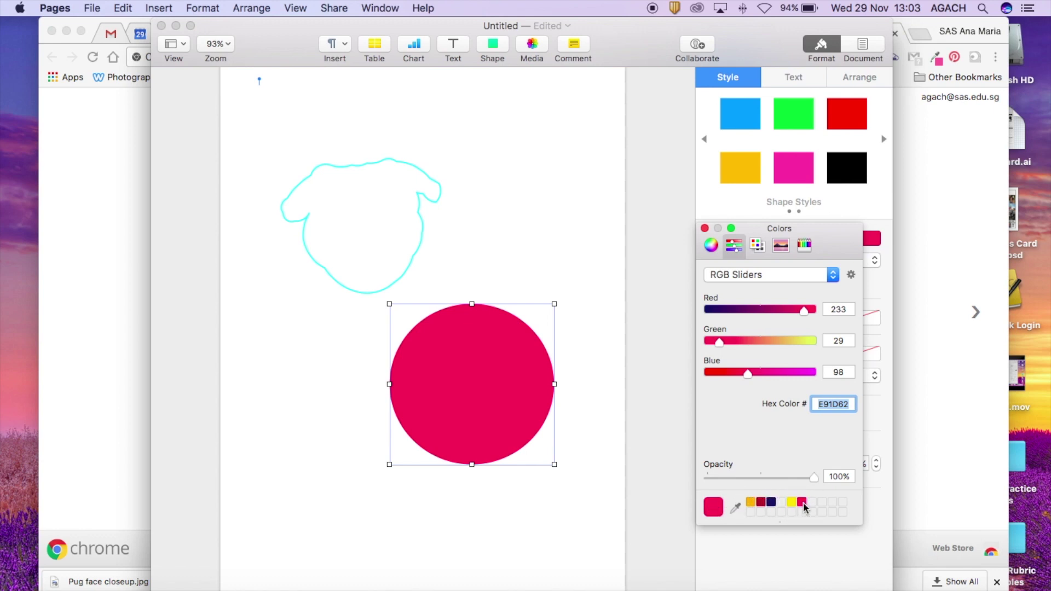
left_click(758, 244)
Browse the Developer and Web Safe Colors lists in the Color Palettes tab.
scroll(765, 358, "down", 2)
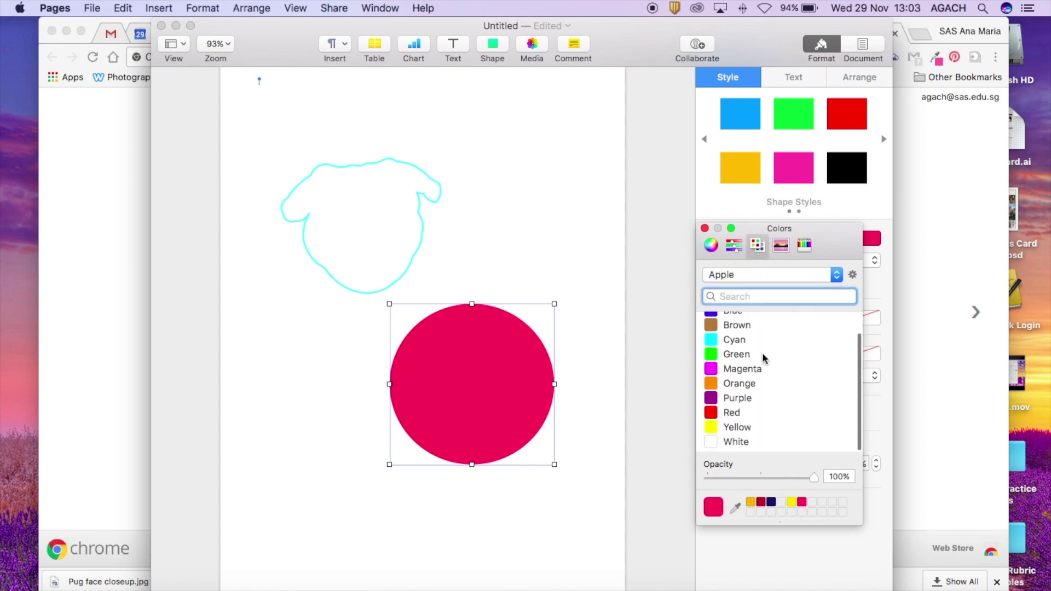
left_click(750, 275)
left_click(745, 262)
left_click(741, 274)
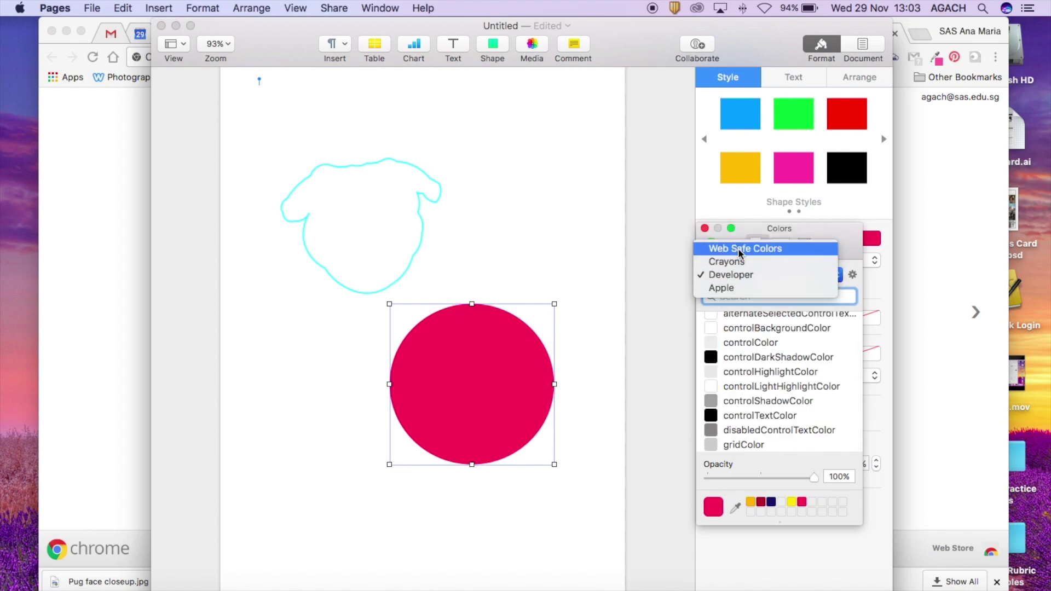
left_click(742, 247)
left_click(737, 276)
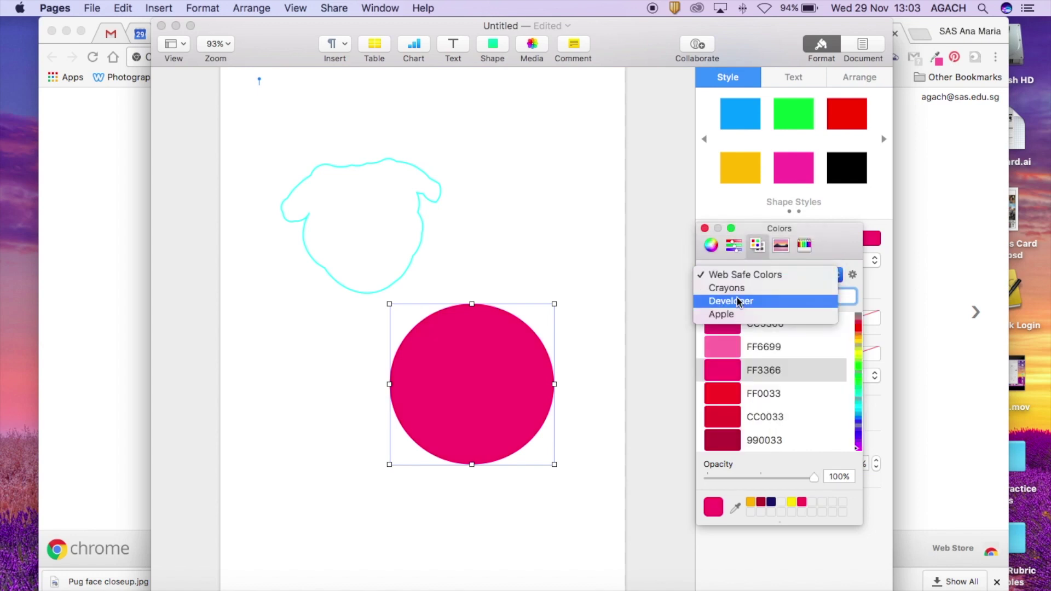
left_click(751, 377)
scroll(751, 376, "up", 5)
scroll(751, 376, "down", 3)
scroll(760, 362, "up", 3)
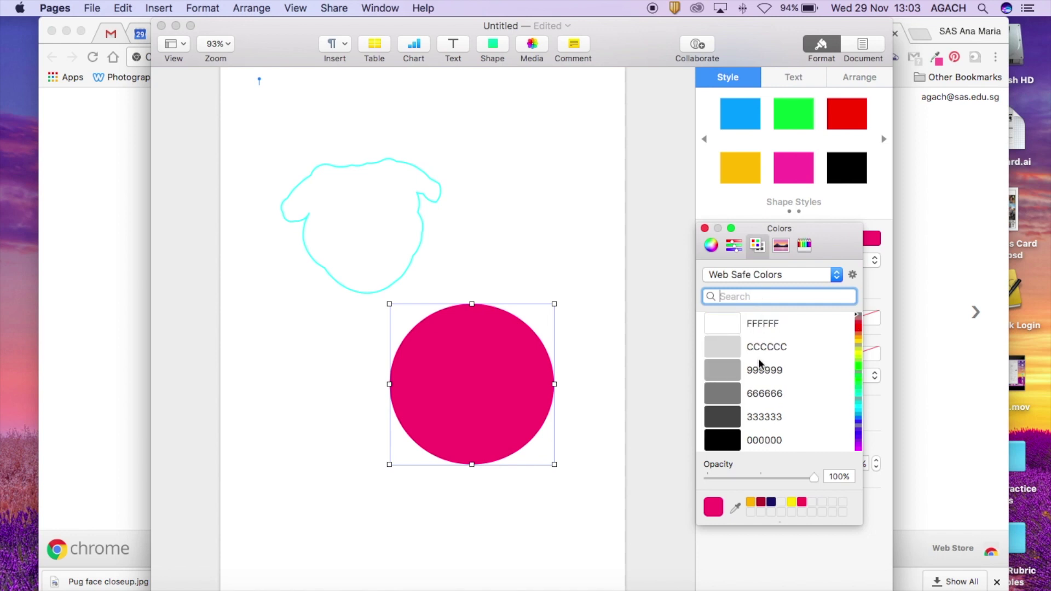
scroll(760, 362, "down", 5)
Return to the Apple colour list, then show the Image Palettes tab.
left_click(737, 275)
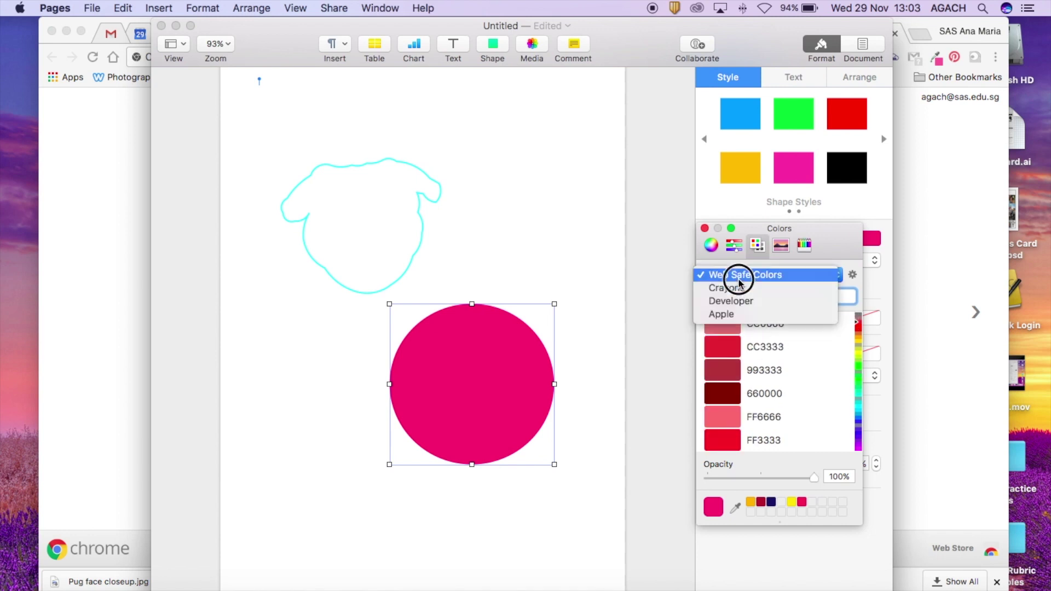
left_click(737, 312)
left_click(781, 247)
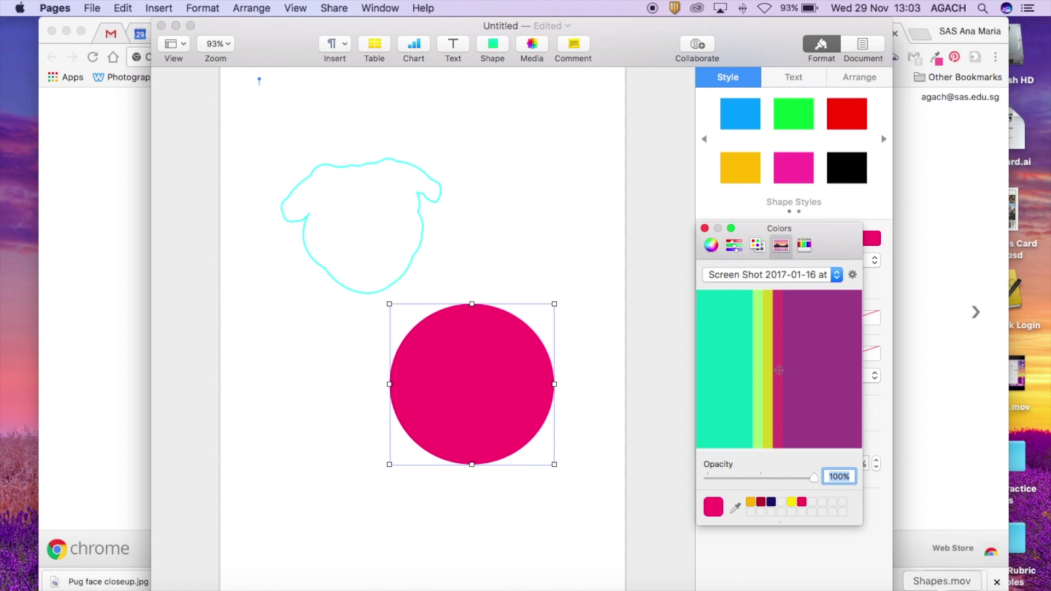
Bring Chrome forward and go to colourlovers.com in the address bar.
left_click(932, 367)
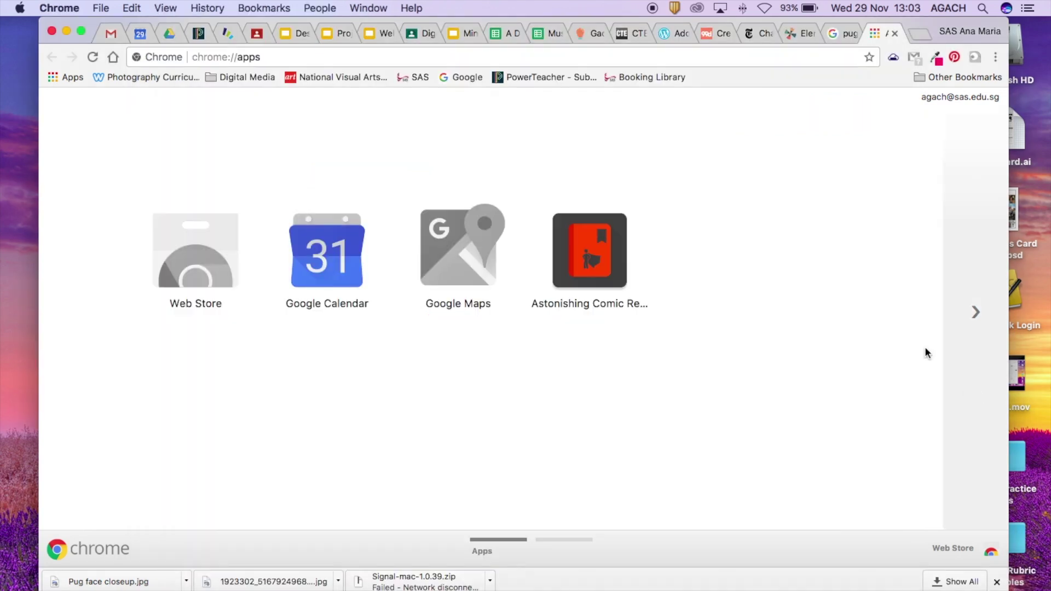
left_click(786, 56)
type("colourlovers.com")
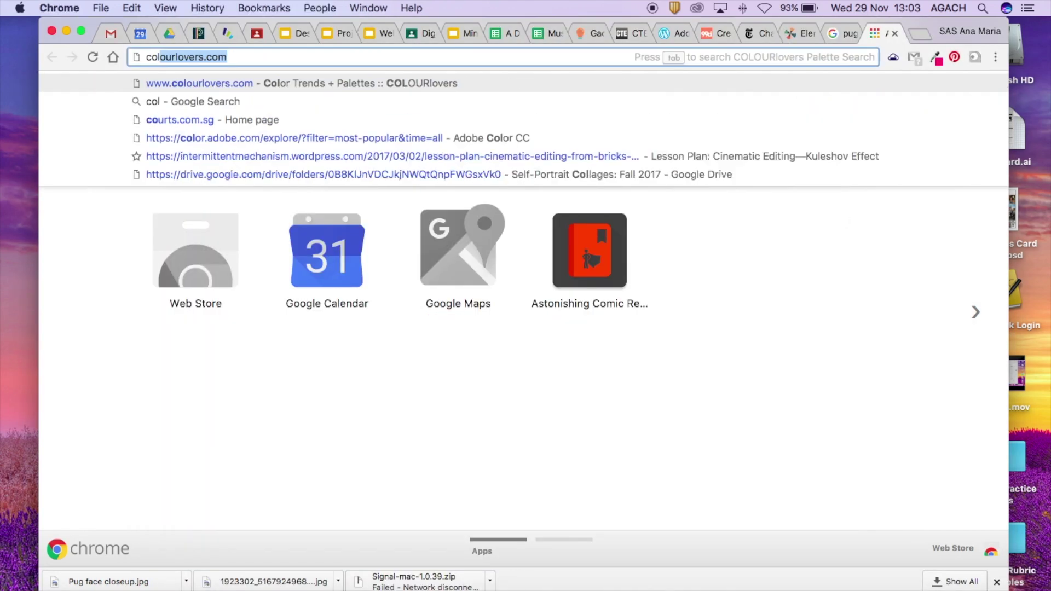
key("Return")
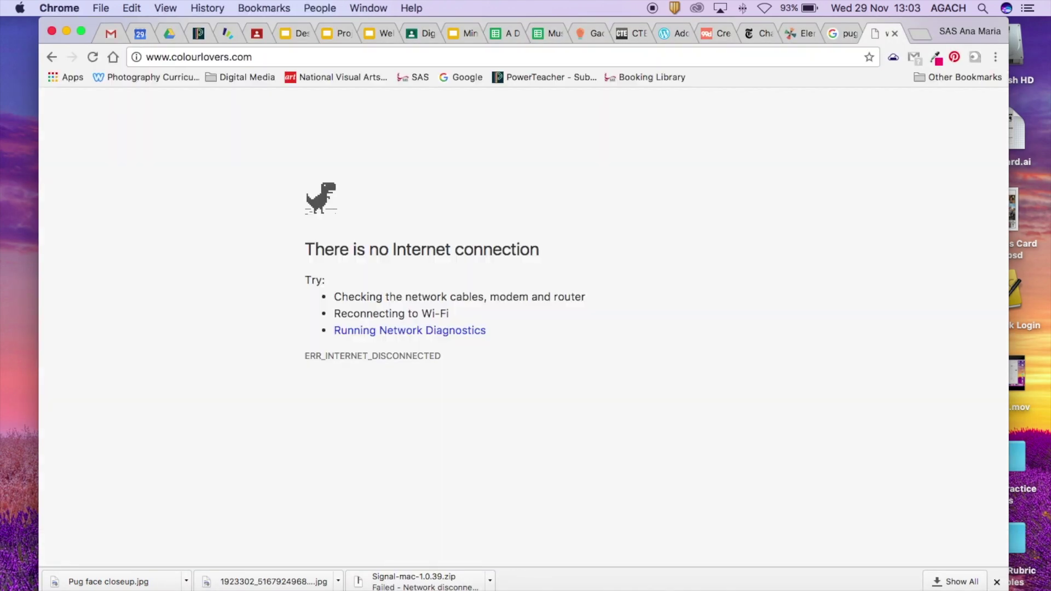
Reconnect to the Wi-Fi network and reload the COLOURlovers page.
left_click(762, 8)
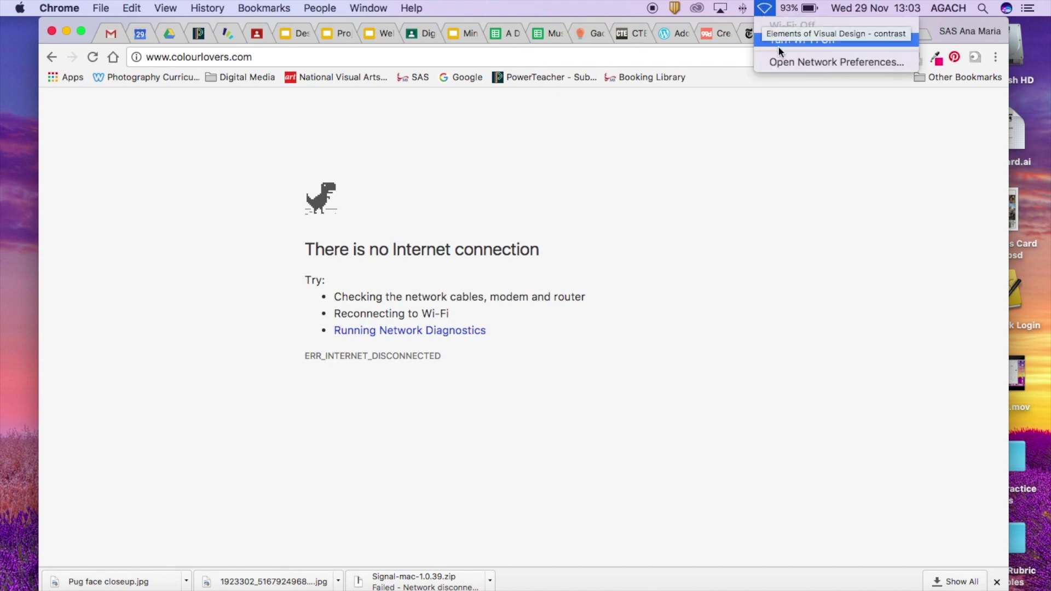
left_click(780, 41)
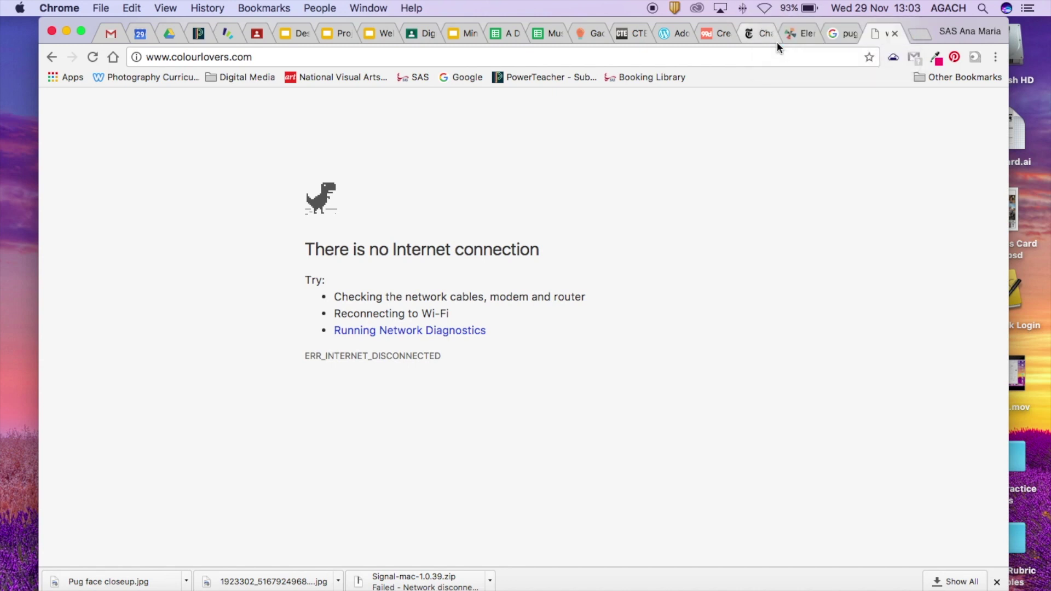
left_click(748, 56)
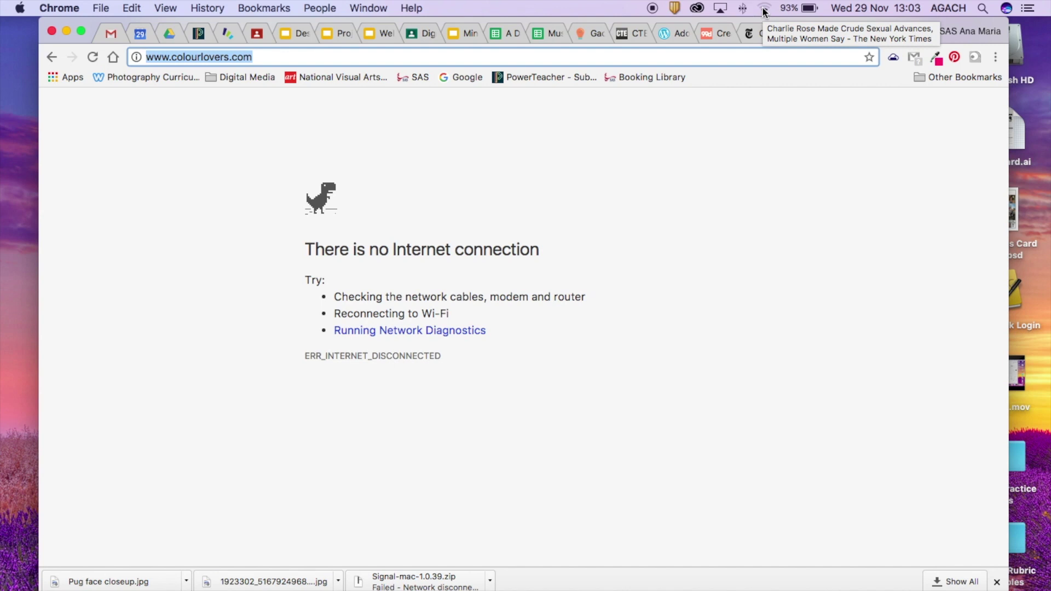
left_click(765, 10)
left_click(740, 138)
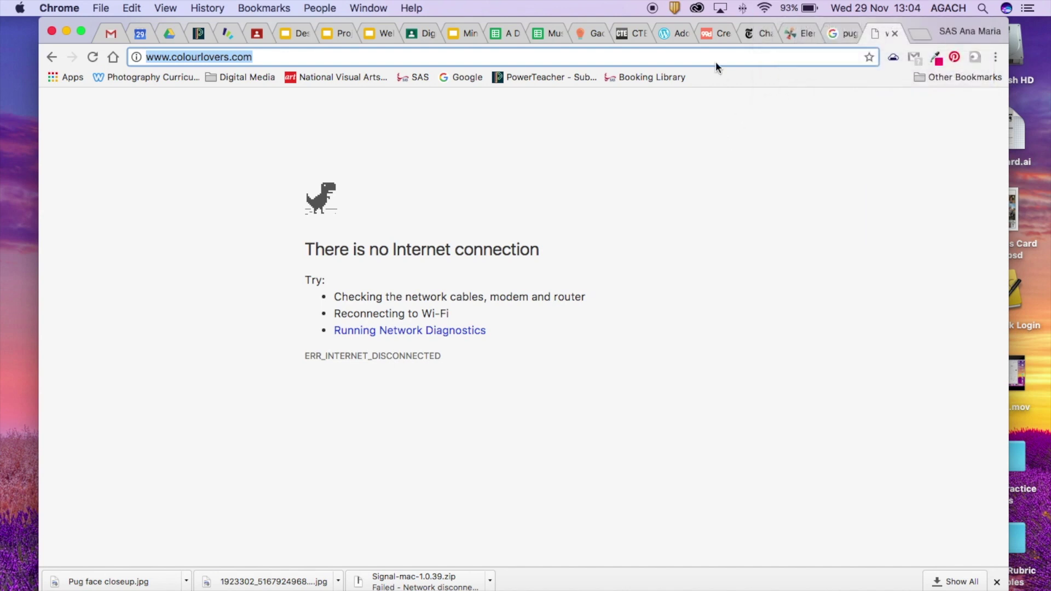
key("Return")
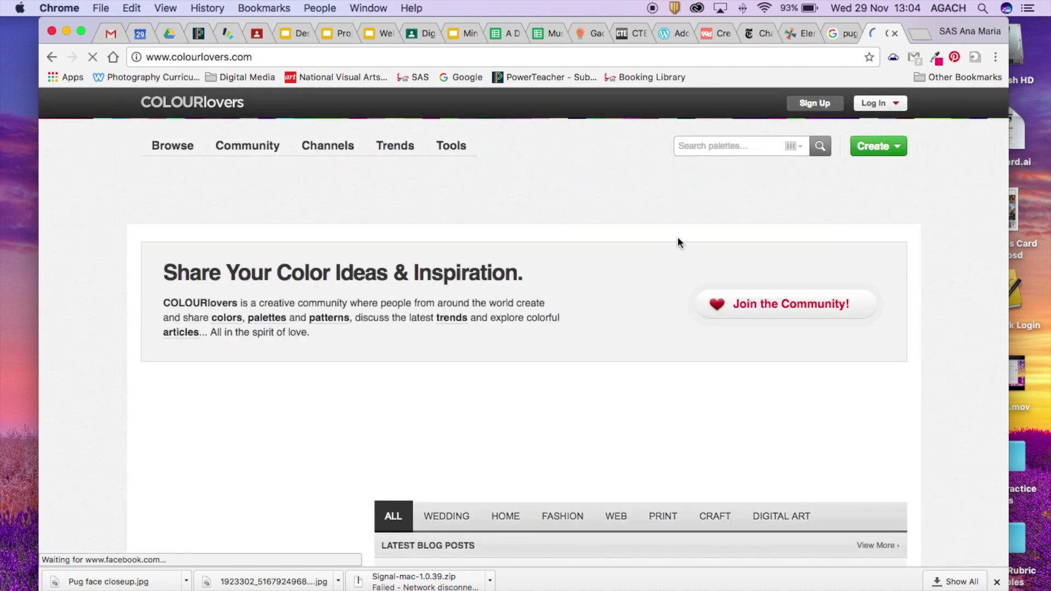
Open COLOURlovers' Browse Palettes page.
scroll(679, 238, "down", 3)
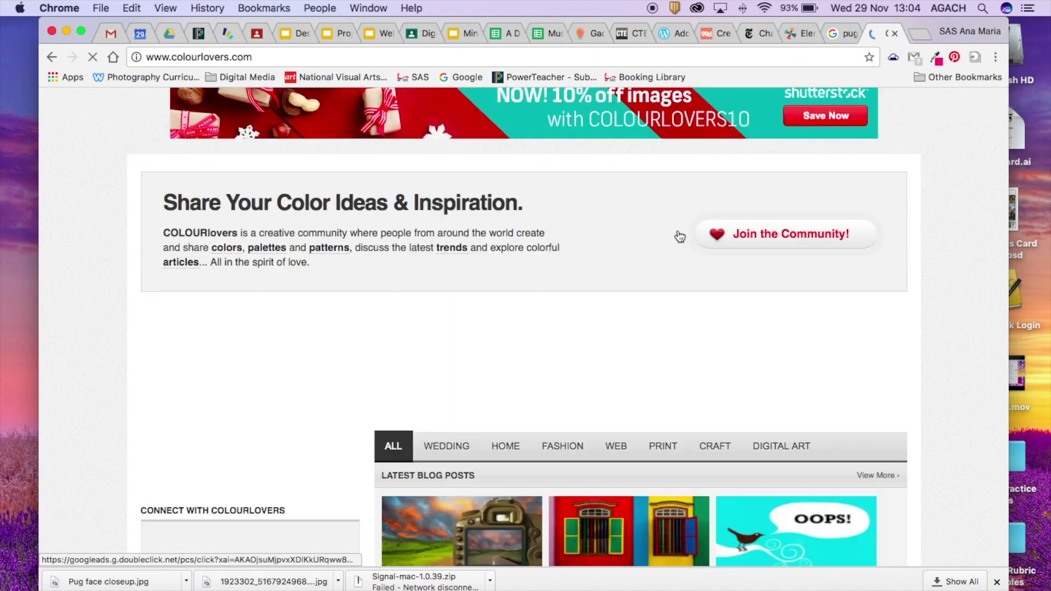
scroll(679, 235, "down", 3)
scroll(342, 119, "up", 5)
mouse_move(180, 147)
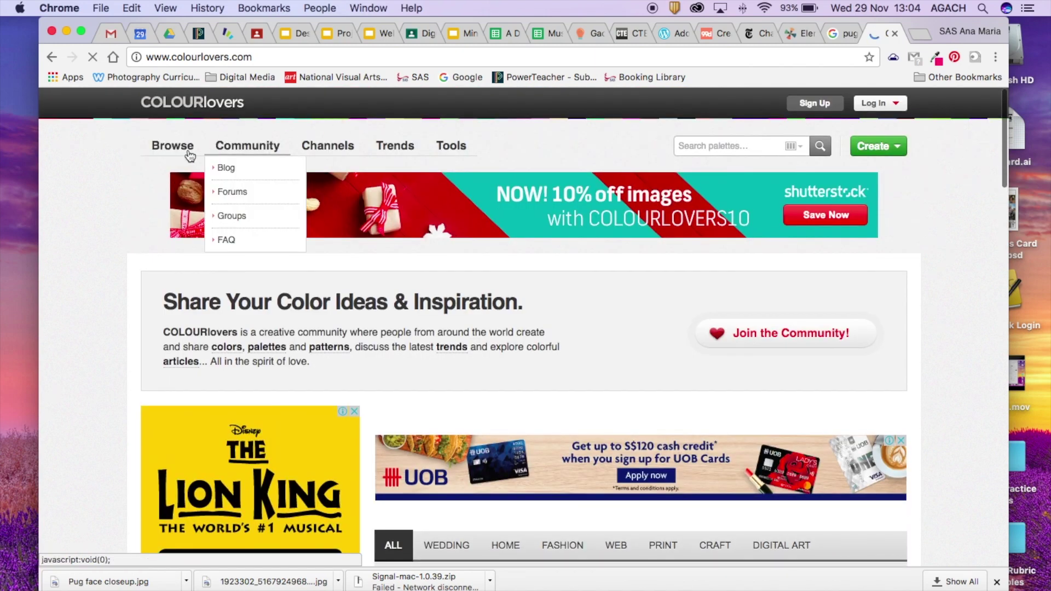
left_click(174, 172)
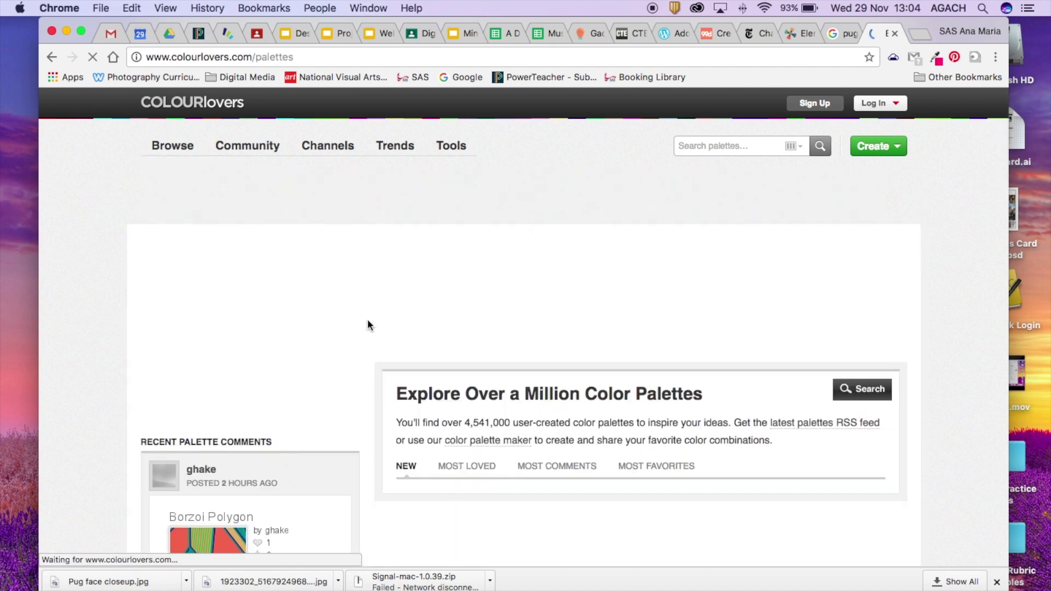
Open the lalala palette and screenshot its five colour stripes with Cmd+Shift+4.
scroll(367, 321, "down", 4)
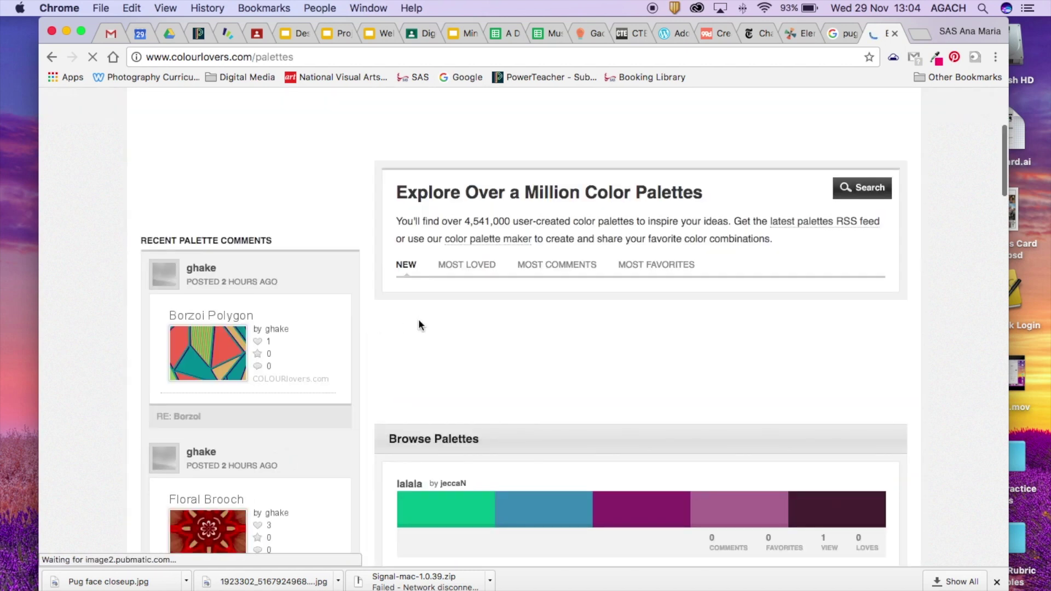
left_click(488, 520)
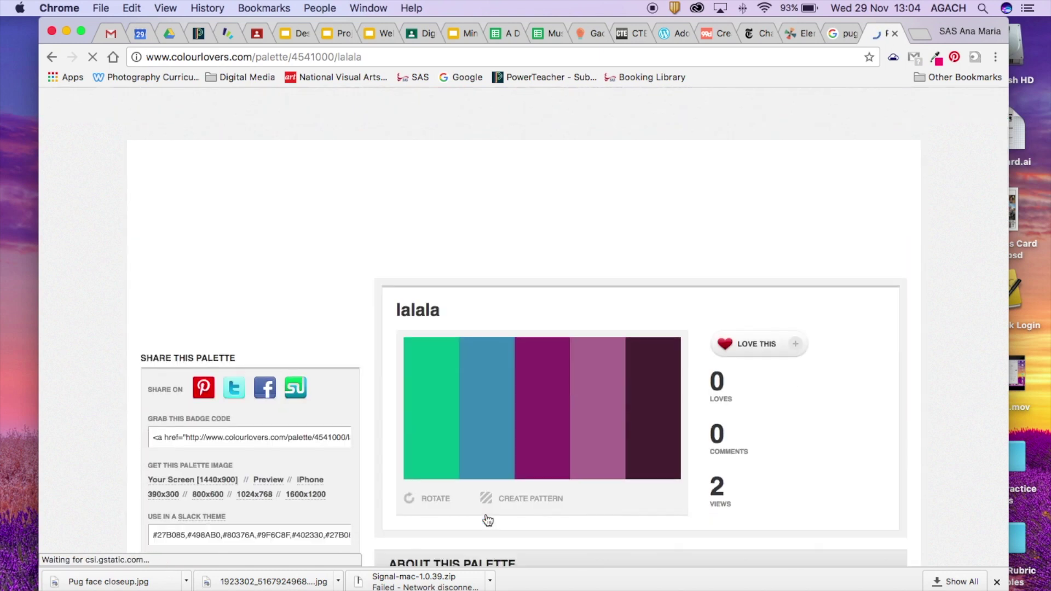
key("super+shift+4")
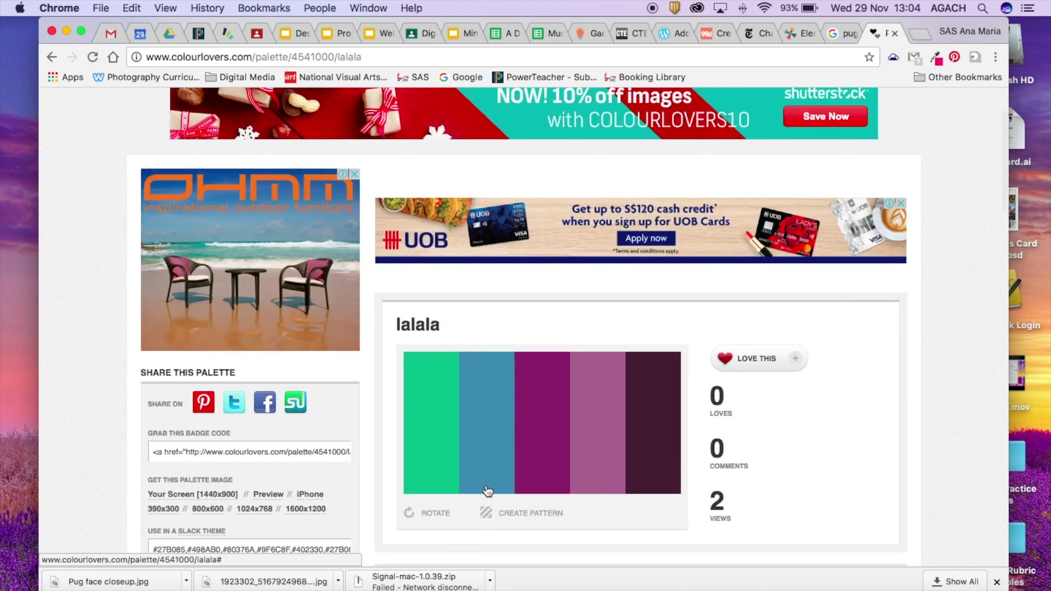
left_click_drag(404, 352, 681, 499)
Create a new image palette in Pages' Colors window from the palette screenshot file.
left_click(758, 561)
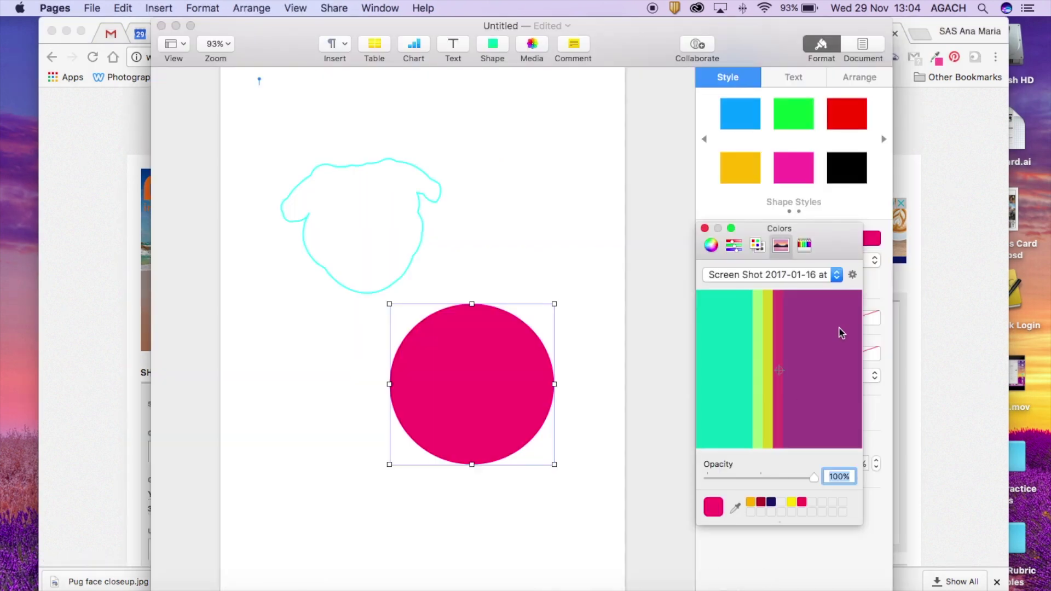
left_click(853, 275)
left_click(866, 290)
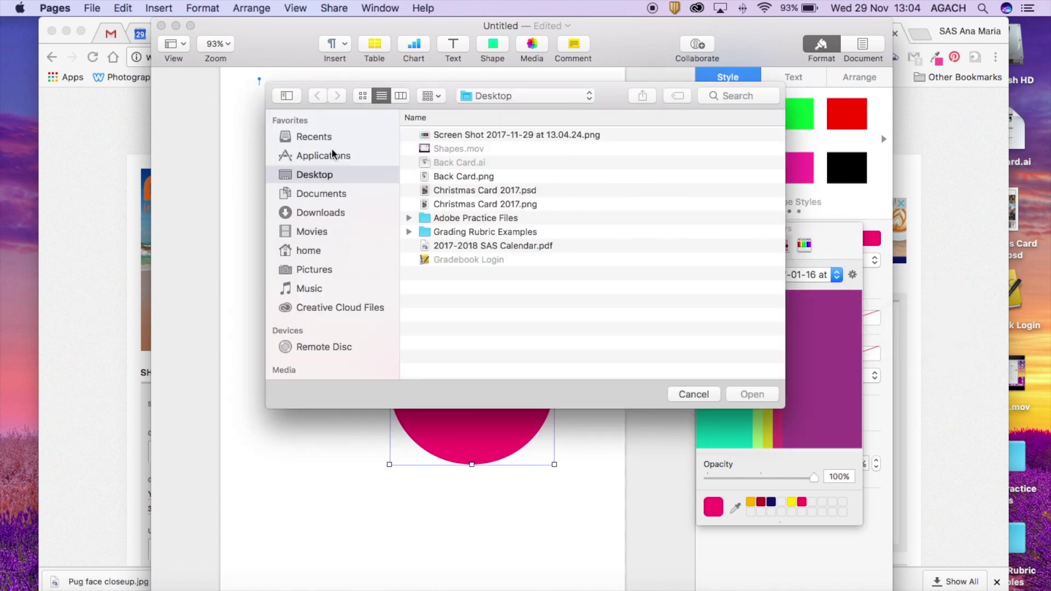
left_click(448, 136)
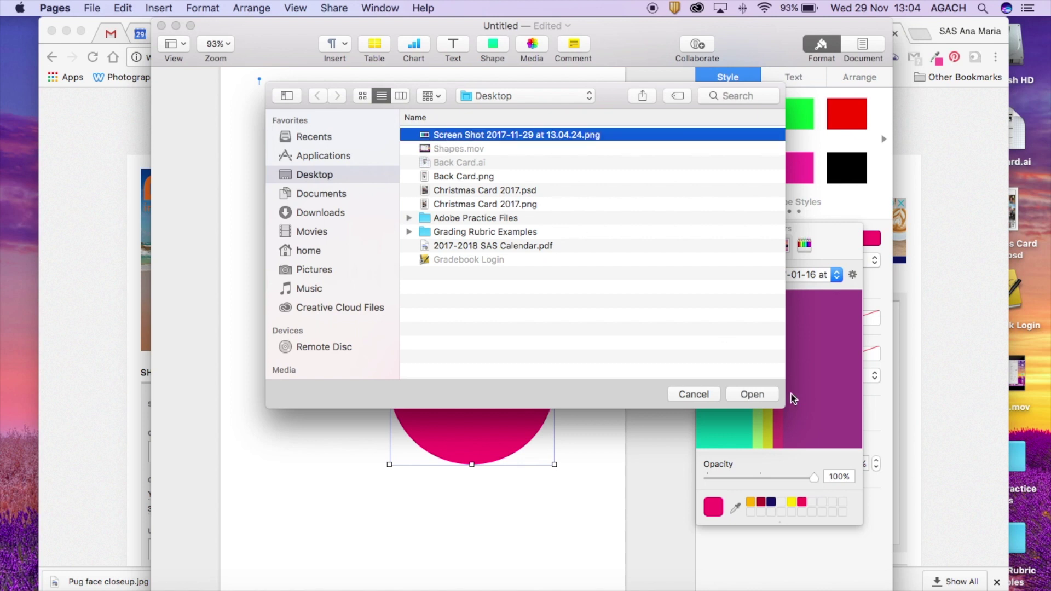
left_click(763, 396)
Try the blue, green, mauve and plum stripes on the circle, settling on purple.
left_click(753, 392)
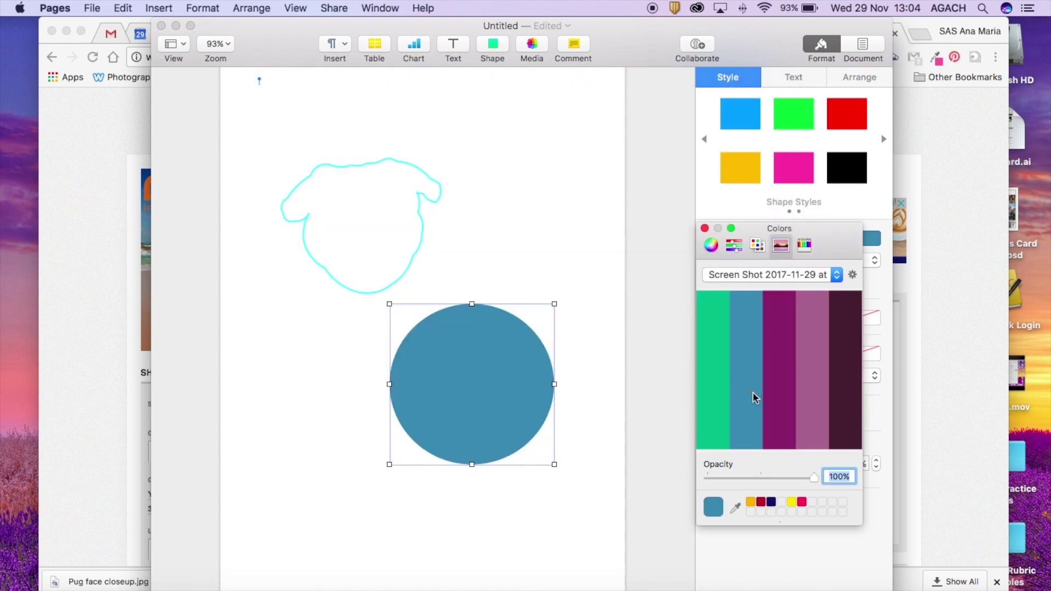
left_click(713, 397)
left_click(791, 400)
left_click(810, 402)
left_click(846, 405)
left_click(779, 390)
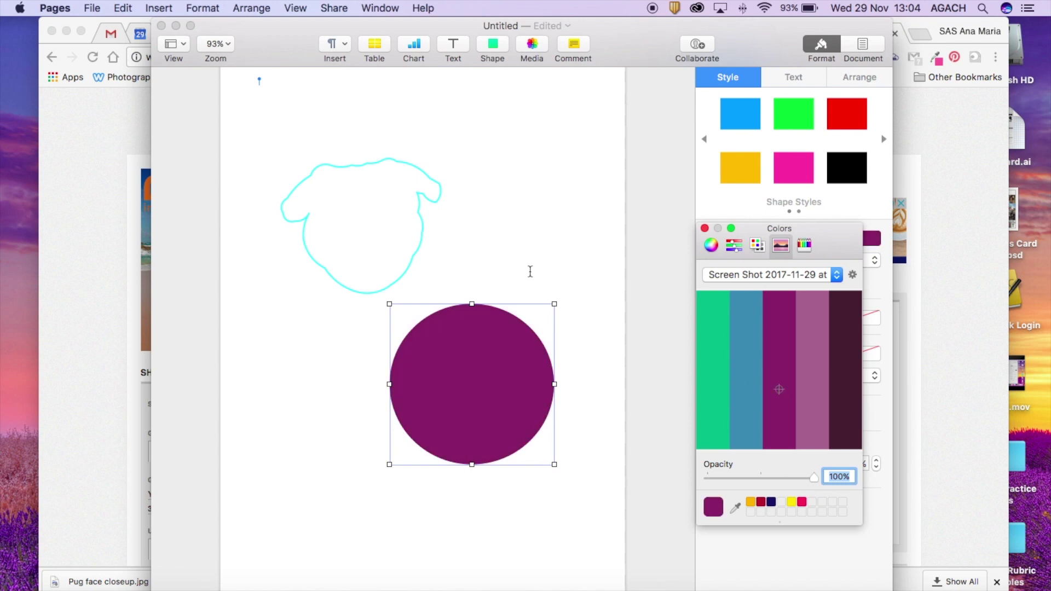
left_click(421, 243)
left_click(845, 385)
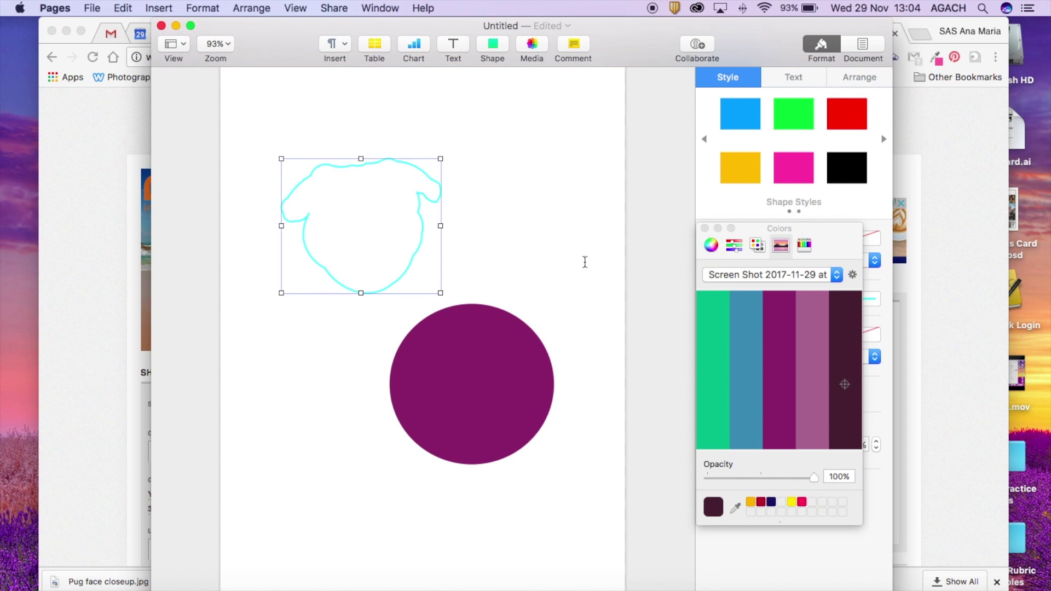
Sample colours across the palette stripes with the circle selected, then close Colors.
left_click_drag(789, 357, 705, 348)
left_click(521, 368)
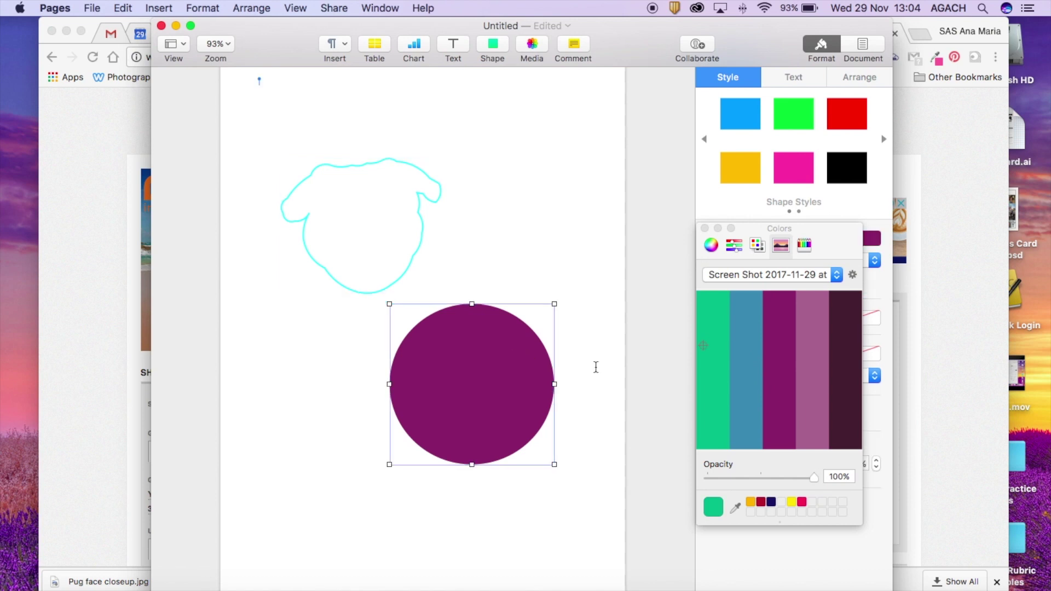
left_click_drag(782, 378, 754, 371)
left_click(705, 229)
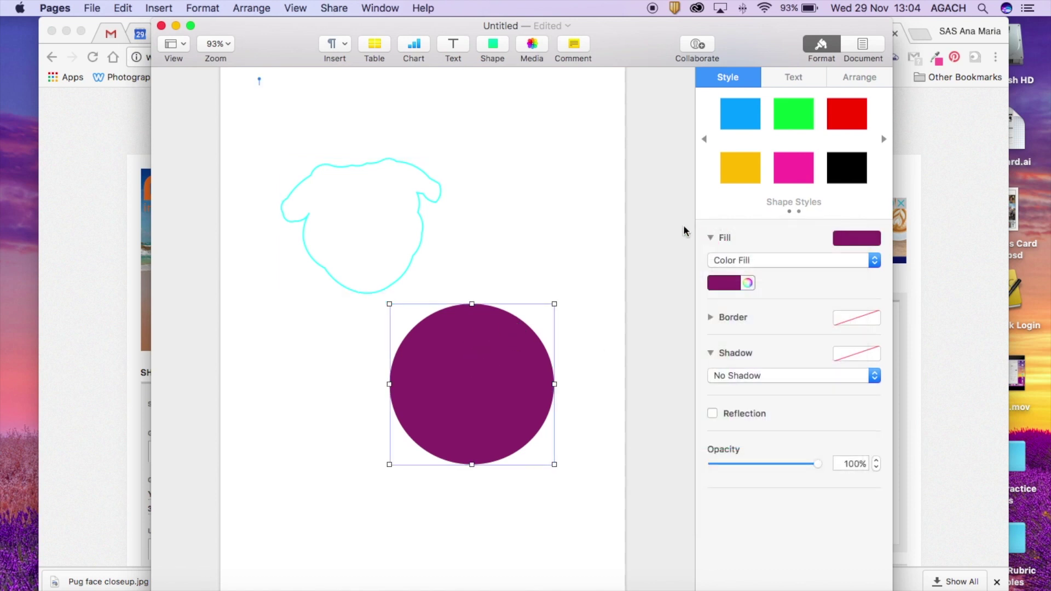
Give the pug outline a Color Fill using the image palette's green stripe.
left_click(418, 253)
left_click(732, 261)
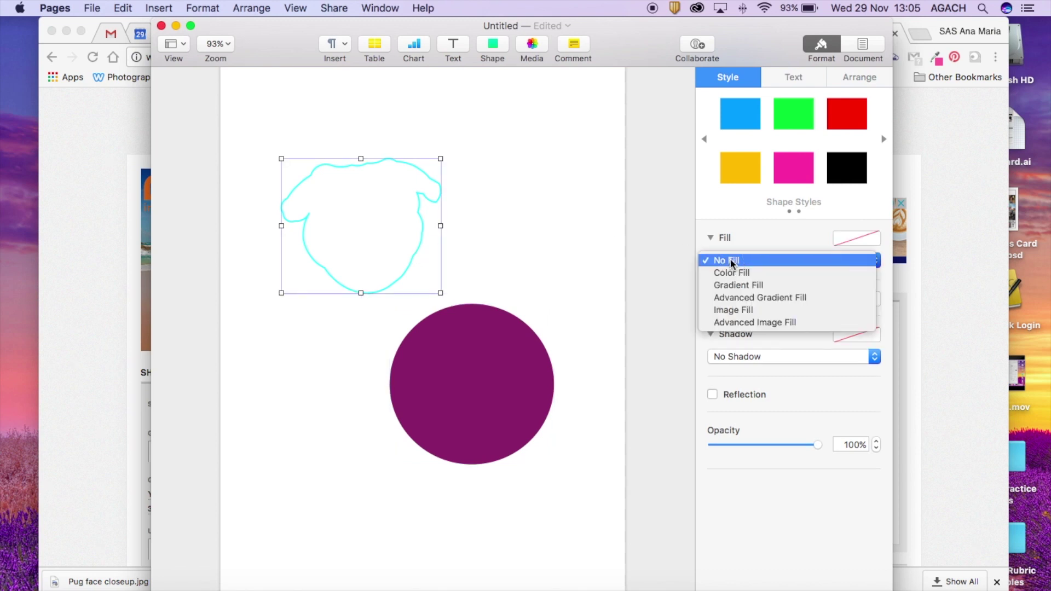
left_click(734, 272)
left_click(754, 294)
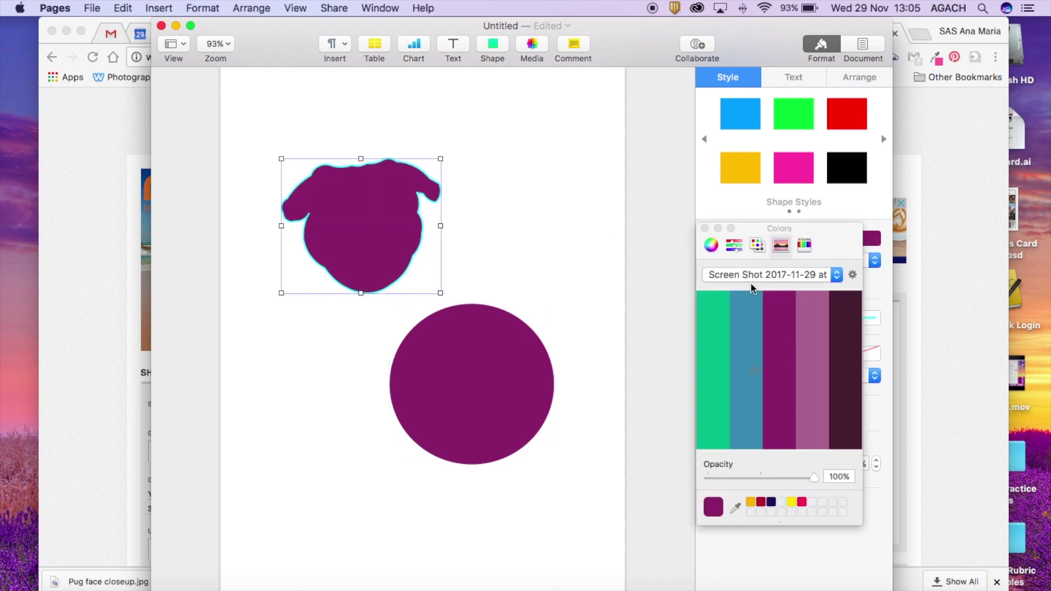
left_click(749, 332)
left_click(712, 332)
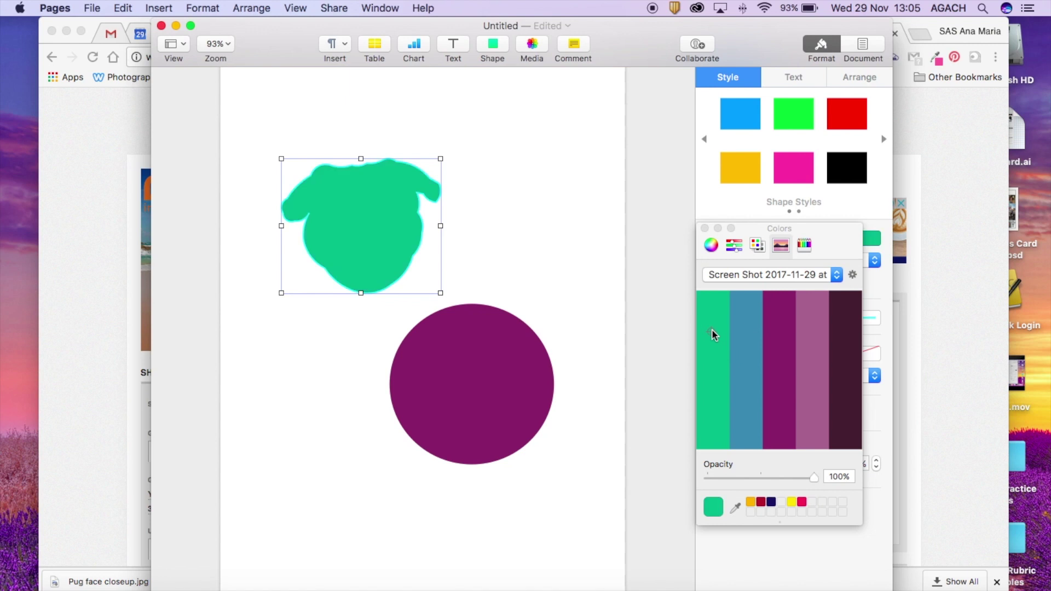
left_click(705, 229)
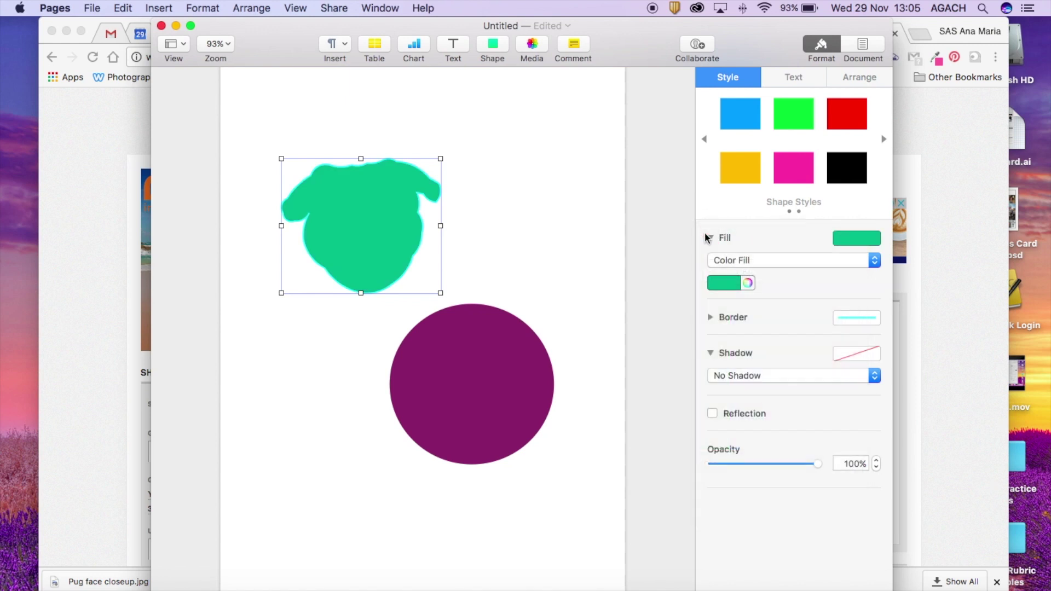
Give the pug a solid line outline in the palette blue, 8 pt wide.
left_click(711, 318)
left_click(730, 337)
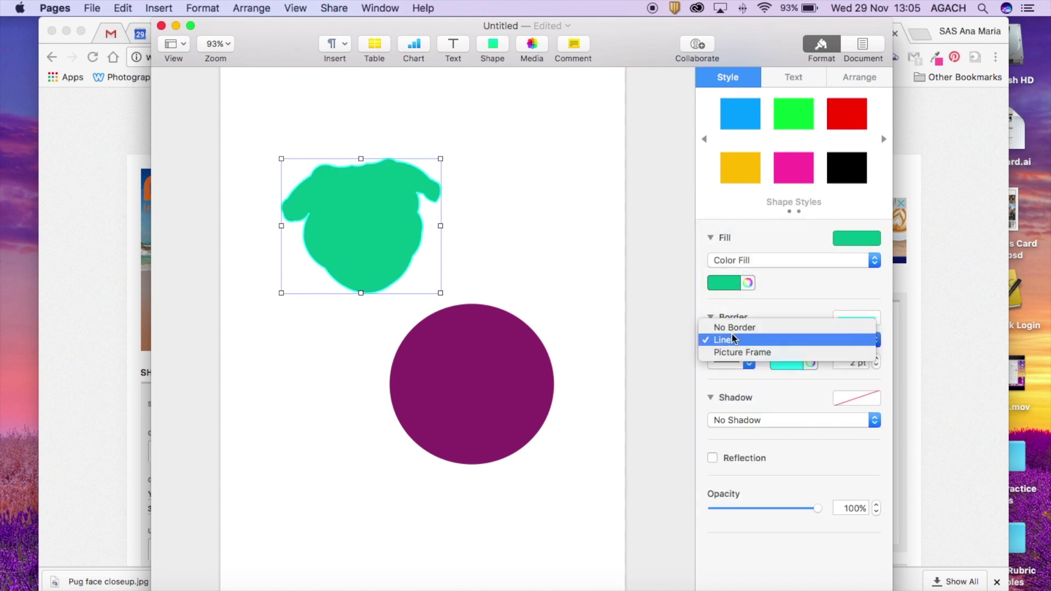
left_click(731, 328)
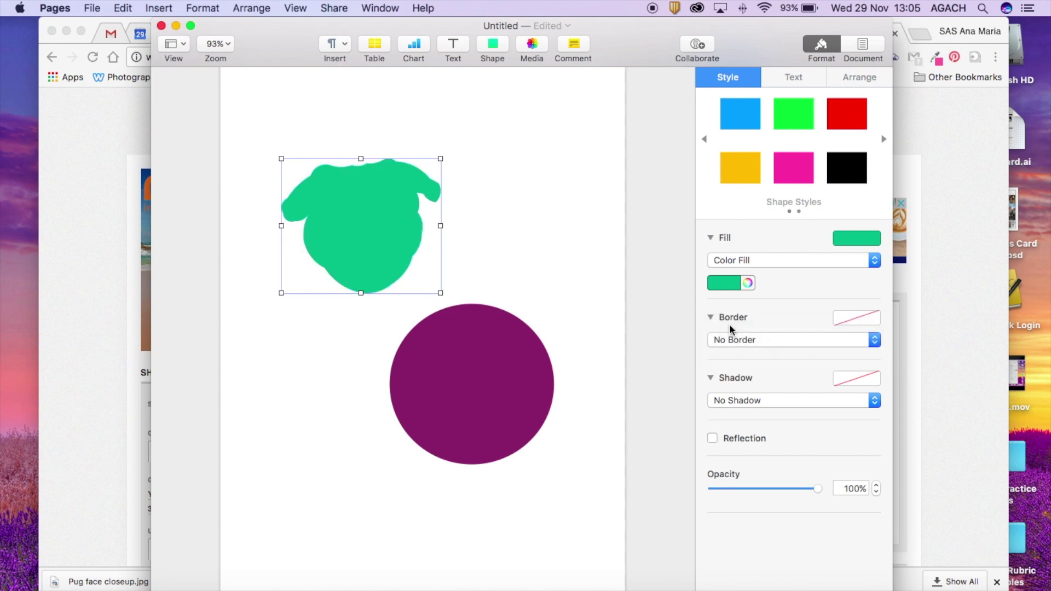
left_click(731, 338)
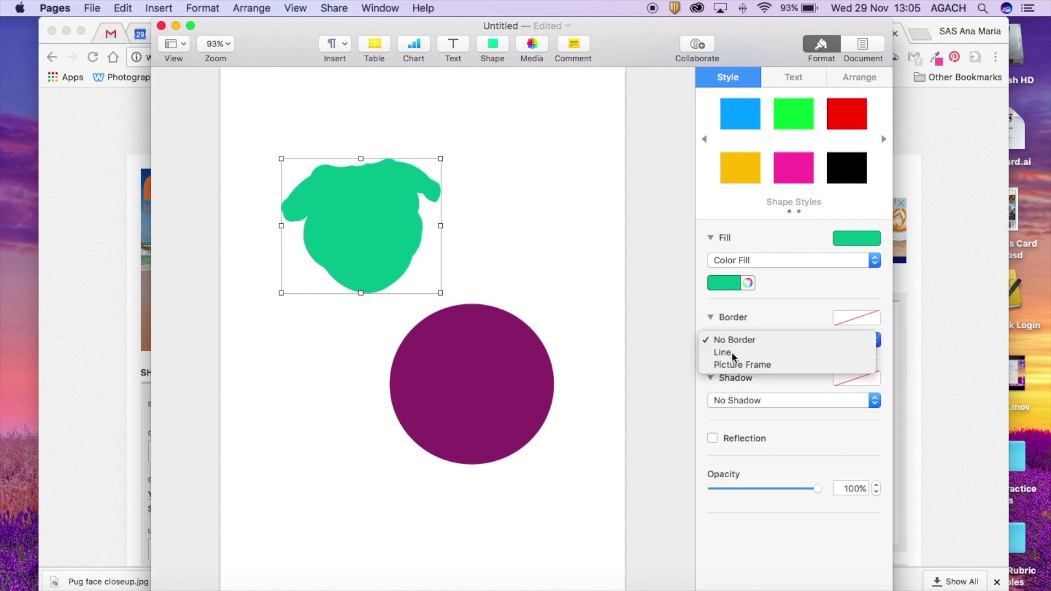
left_click(731, 352)
left_click(811, 365)
left_click(768, 357)
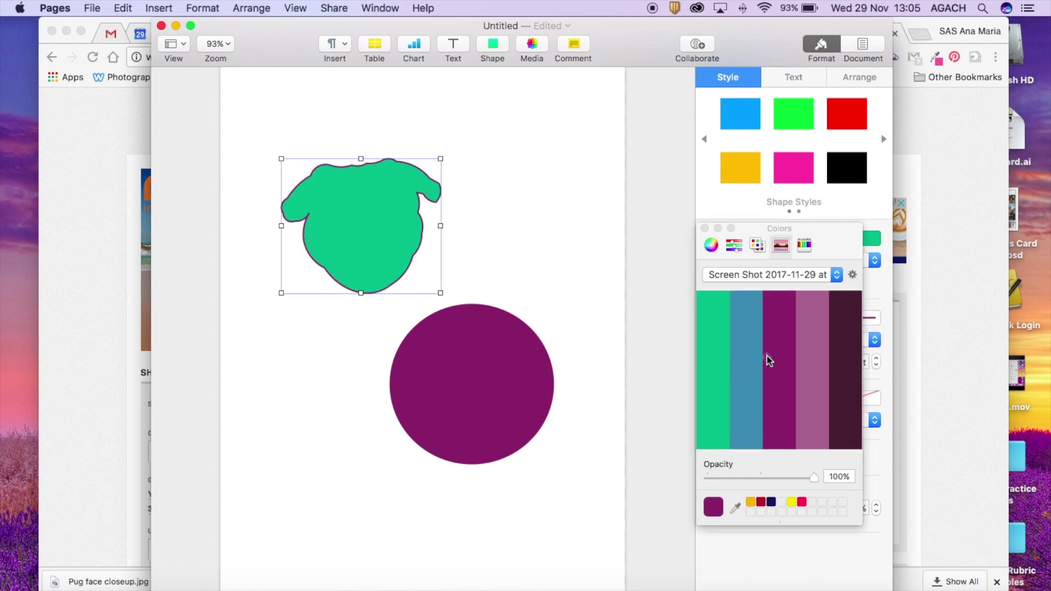
left_click(744, 350)
left_click(704, 228)
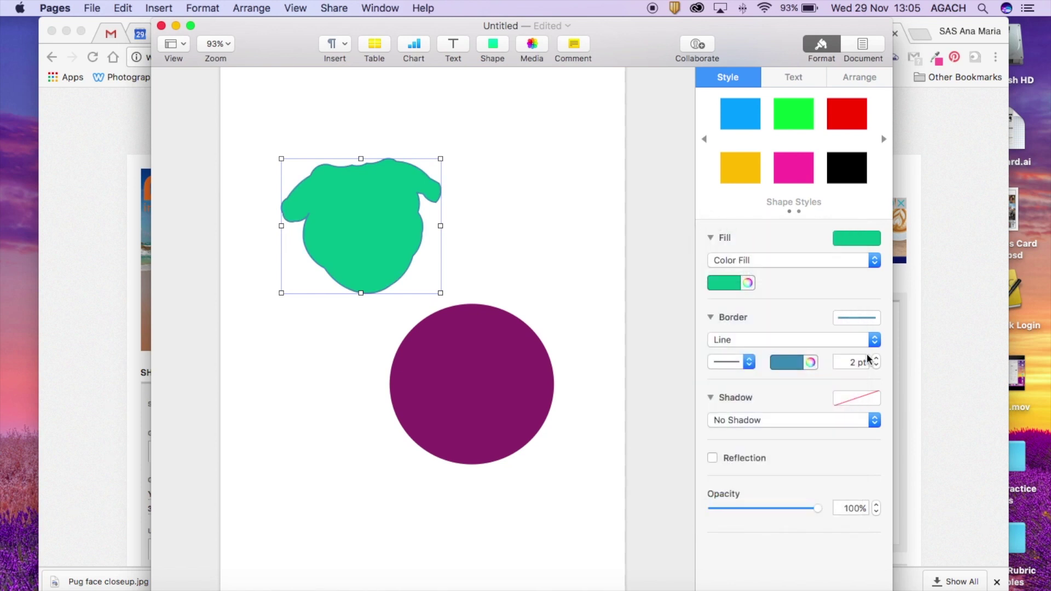
left_click(877, 359)
left_click(877, 359)
left_click(877, 358)
left_click(876, 359)
left_click(876, 359)
left_click(876, 359)
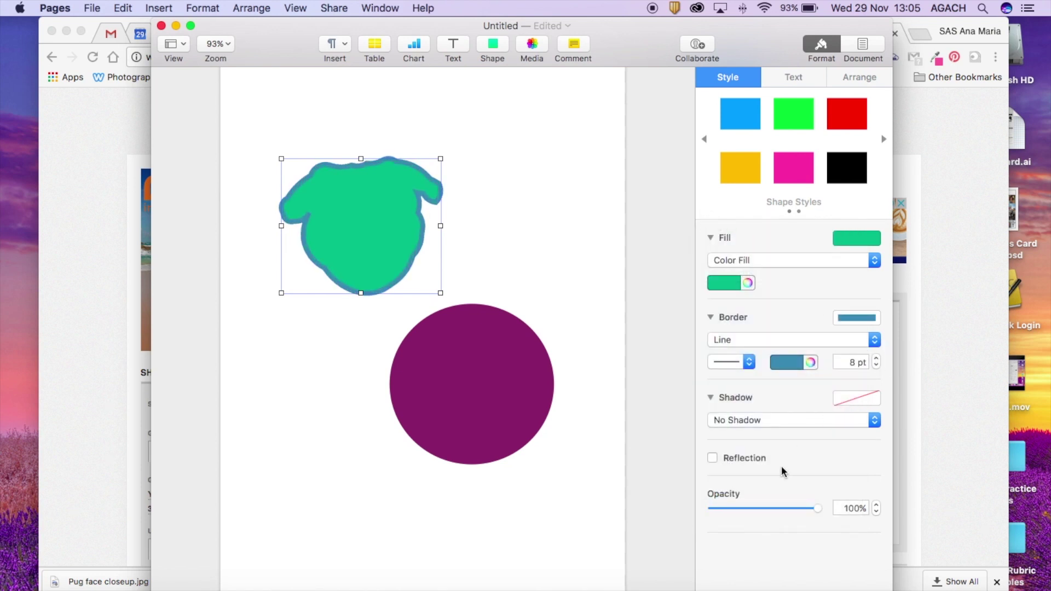
Add a drop shadow to the pug with 5 pt blur, angled at 181°.
left_click(787, 416)
left_click(785, 420)
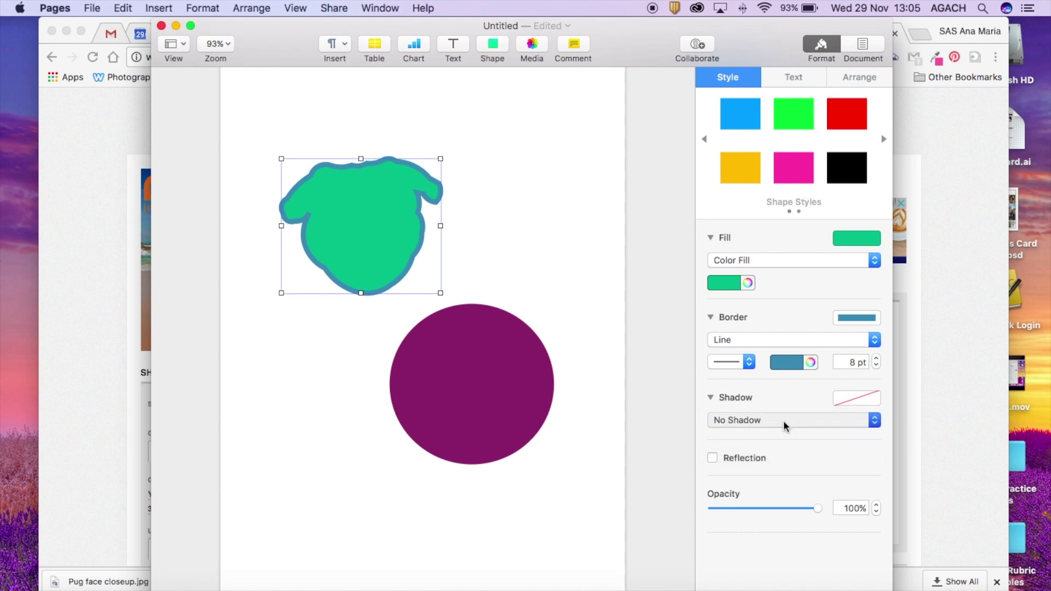
left_click(784, 421)
left_click(768, 444)
left_click(757, 422)
left_click(749, 406)
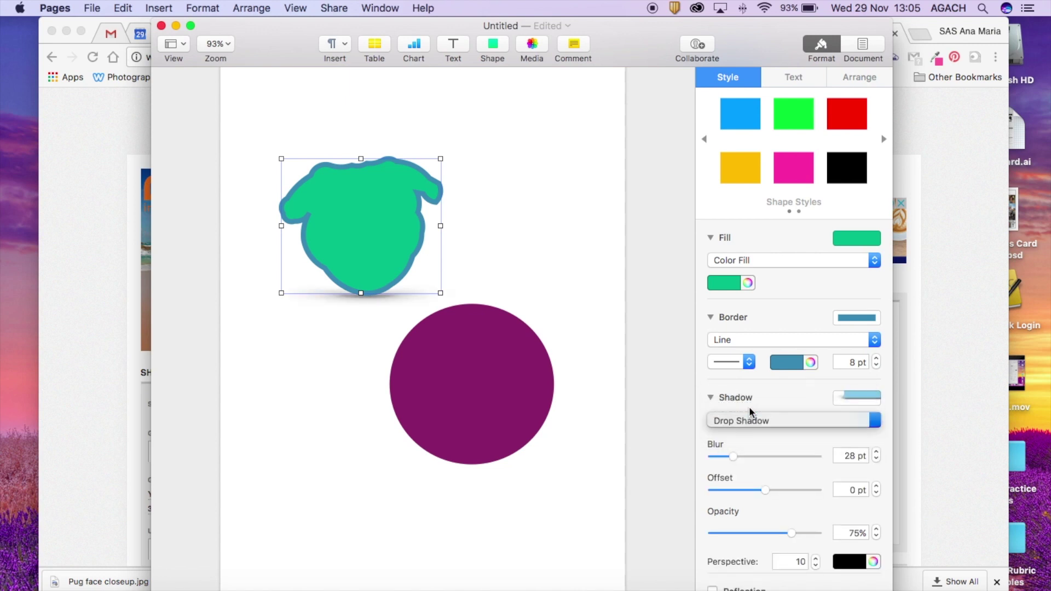
mouse_move(716, 455)
left_mouse_down()
mouse_move(754, 454)
mouse_move(718, 456)
left_mouse_up()
left_click_drag(744, 555, 733, 555)
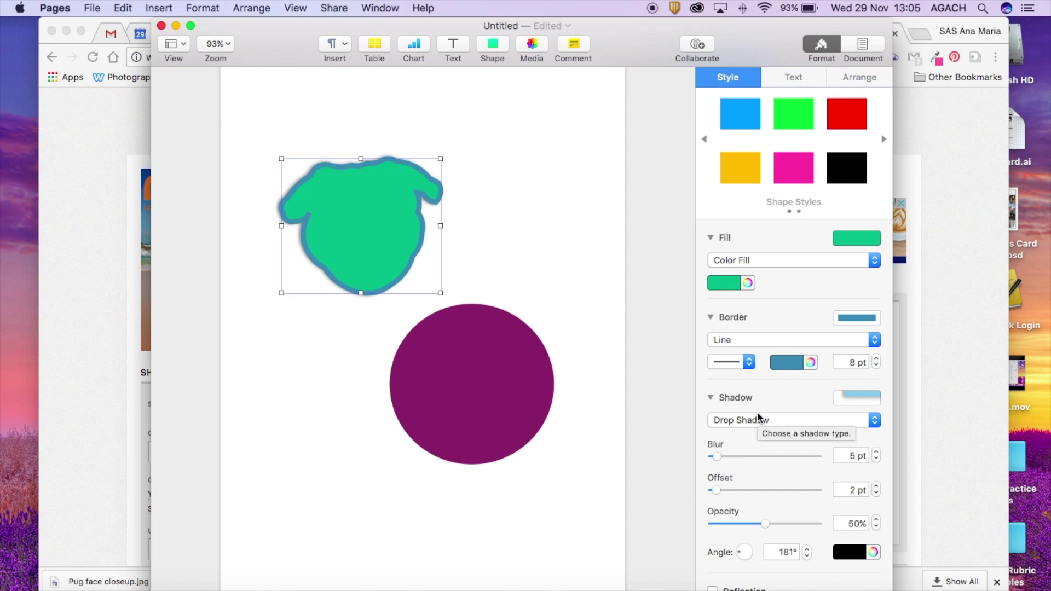
left_click(548, 379)
Fill the circle with a gradient from the palette blue to pink.
left_click(758, 264)
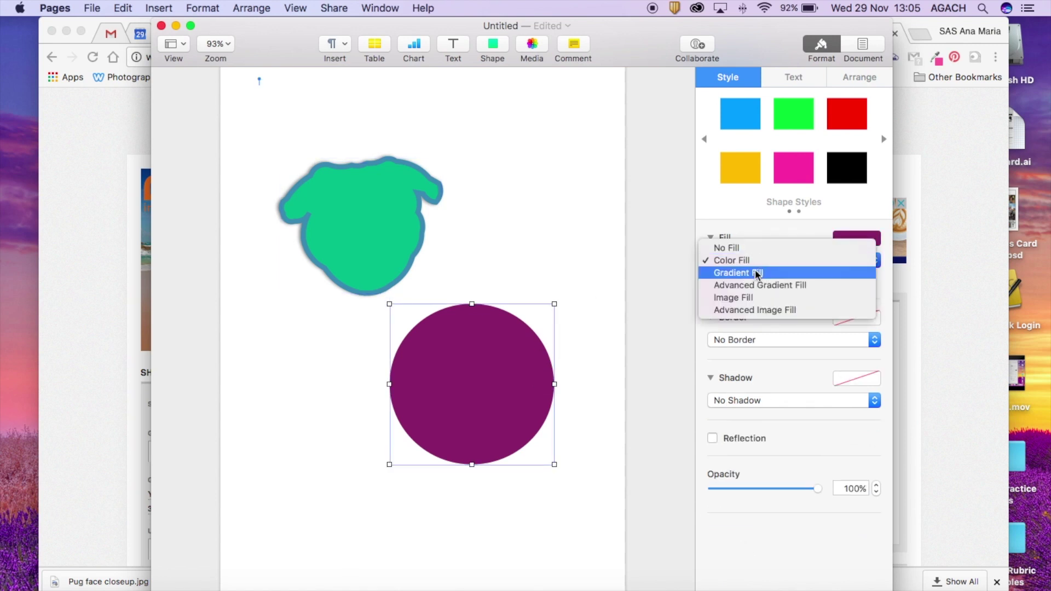
left_click(755, 270)
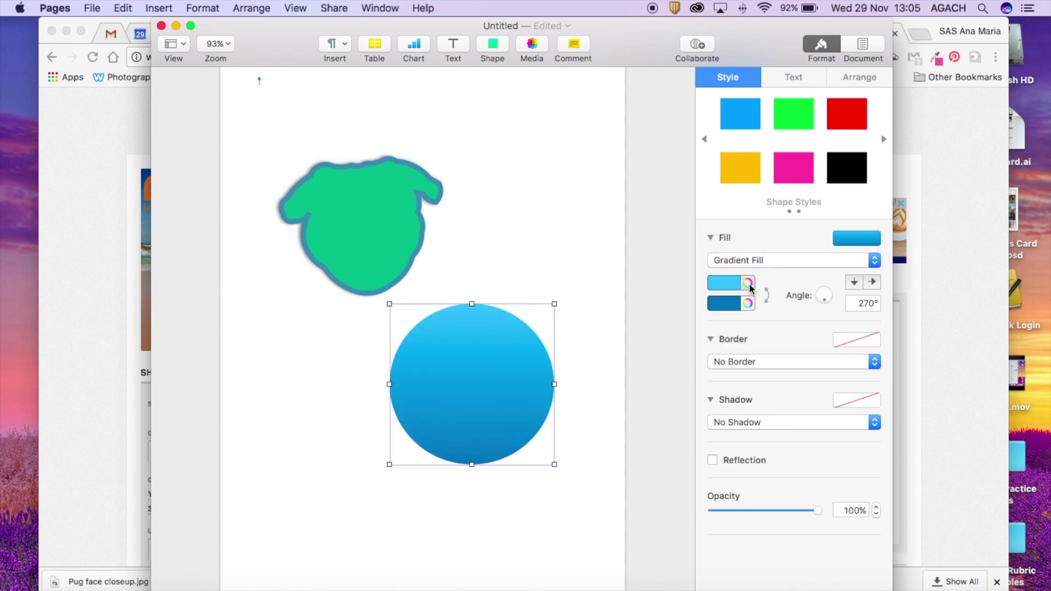
left_click(748, 284)
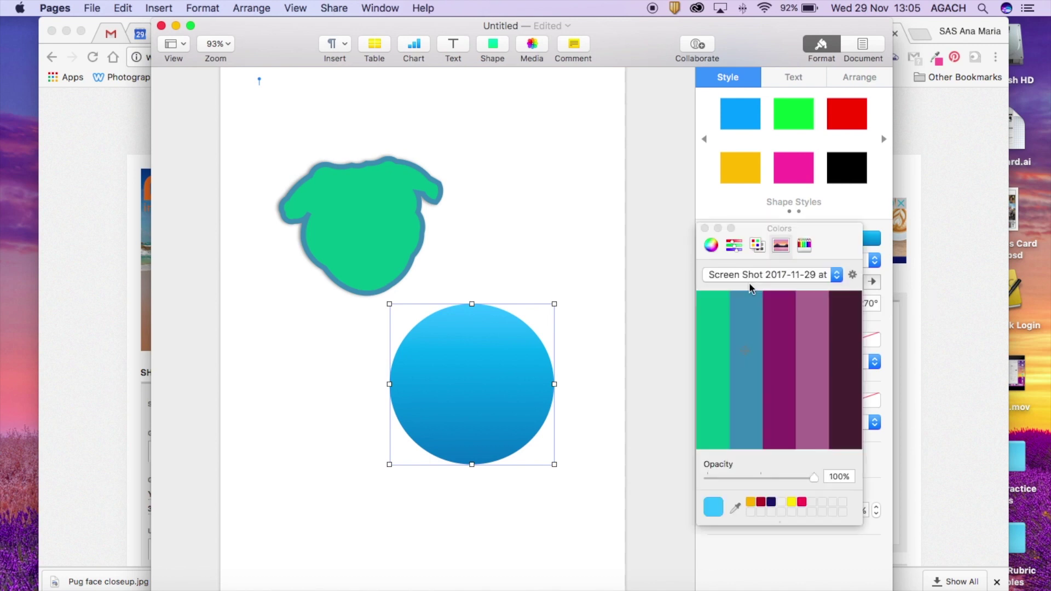
left_click(750, 309)
left_click(705, 229)
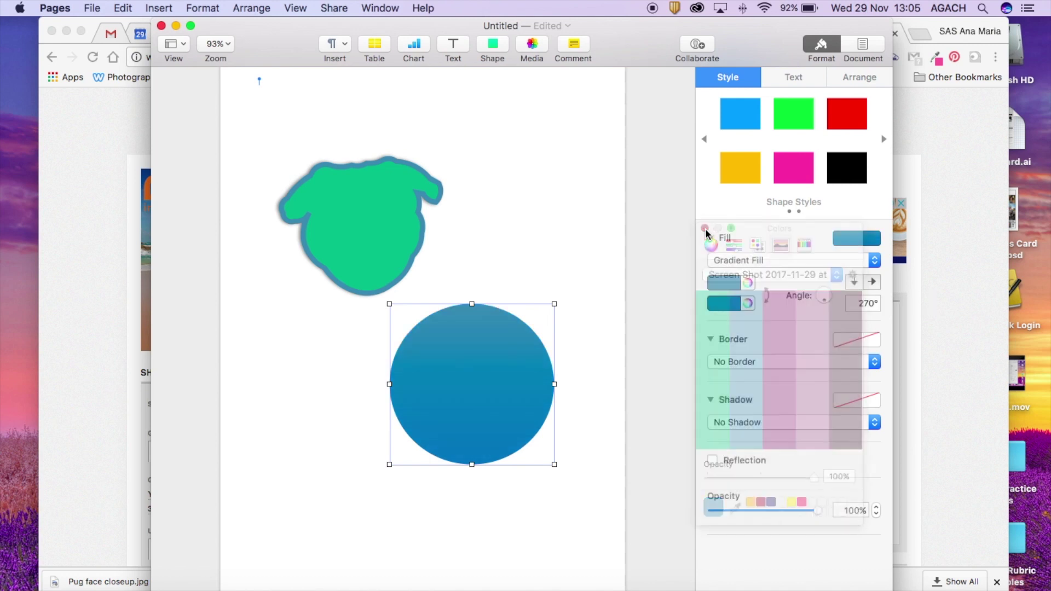
left_click(739, 302)
left_click(795, 337)
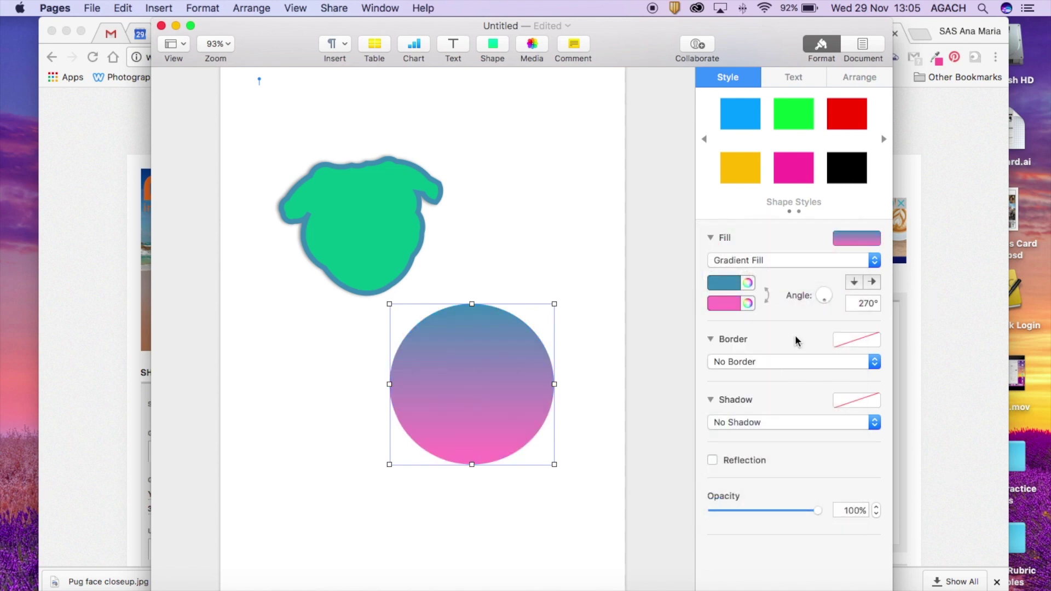
Make the gradient run left to right at 0° and convert it to an advanced gradient fill.
left_click_drag(825, 298, 821, 298)
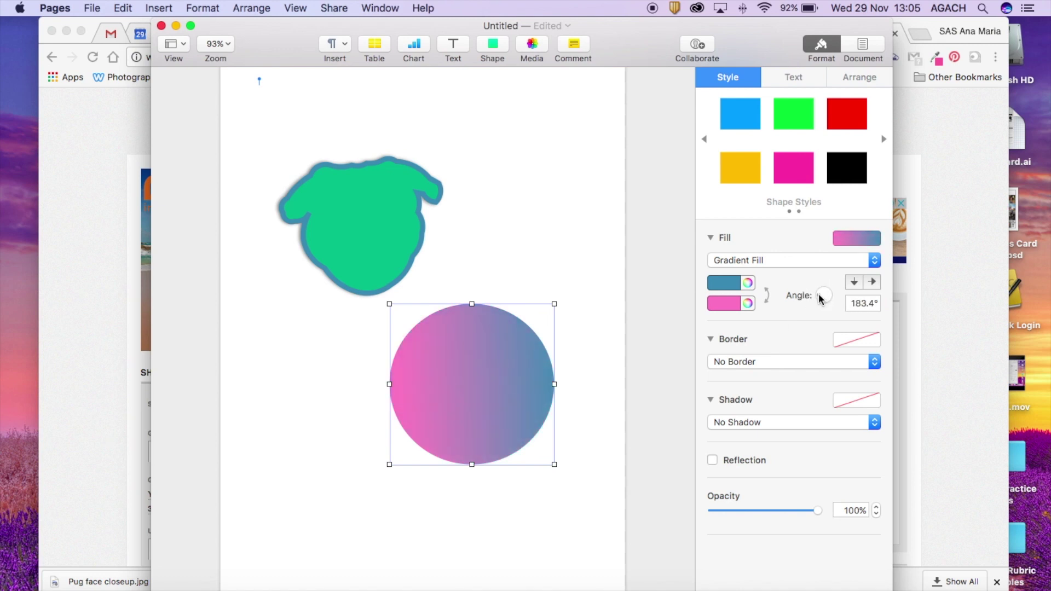
left_click(854, 282)
left_click(872, 282)
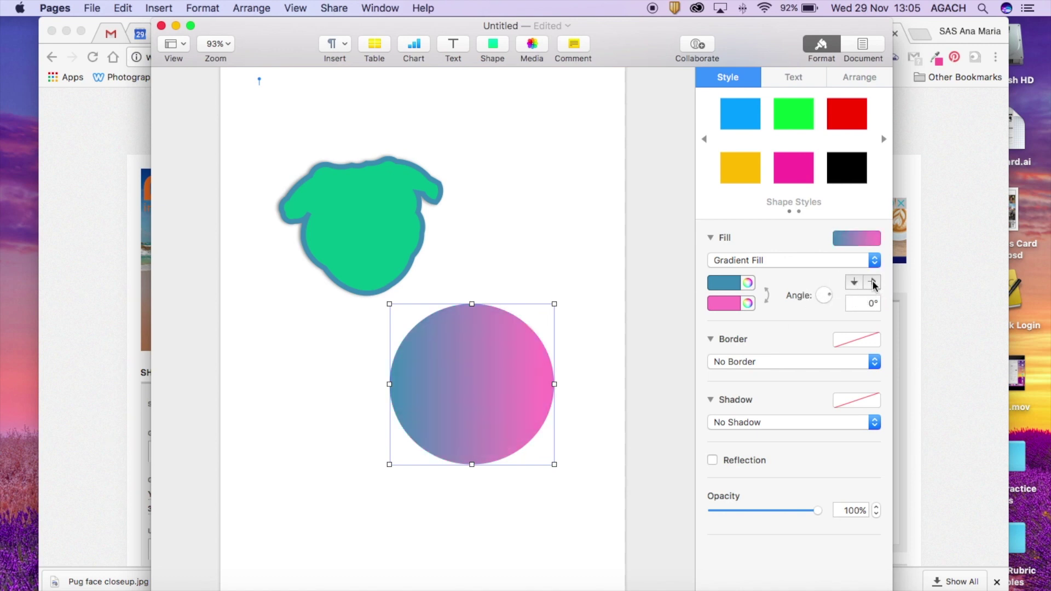
left_click(772, 263)
left_click(771, 272)
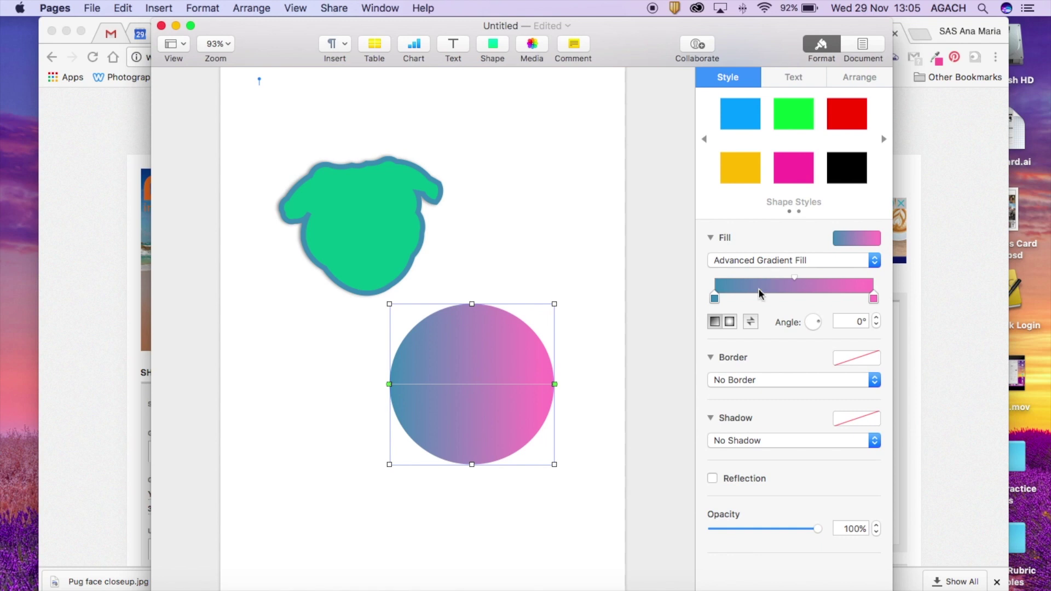
Try a radial gradient, then return the circle to a linear top-to-bottom gradient.
left_click(729, 322)
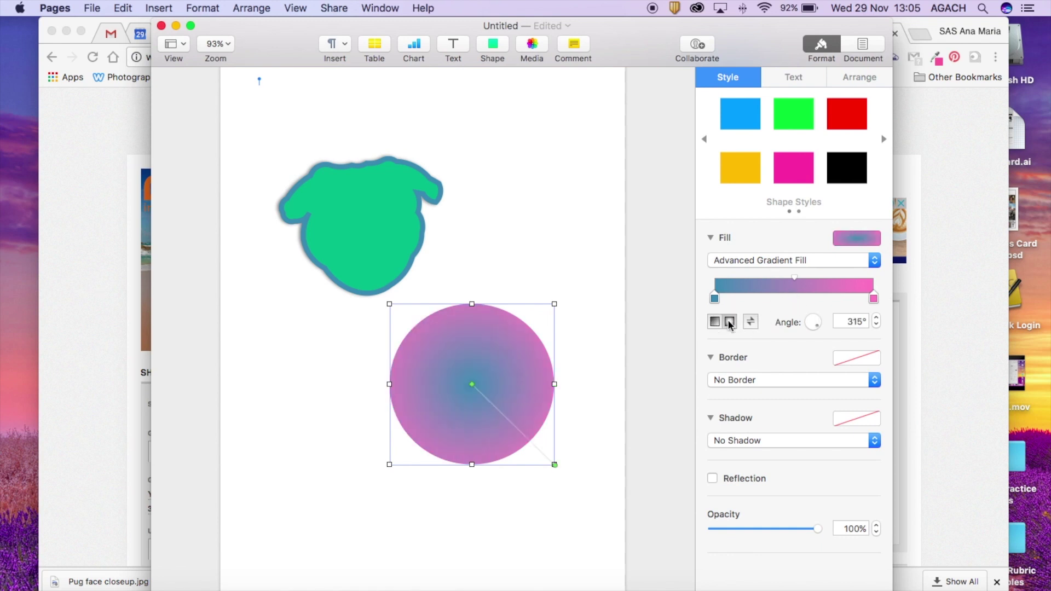
left_click_drag(554, 464, 509, 440)
left_click(714, 322)
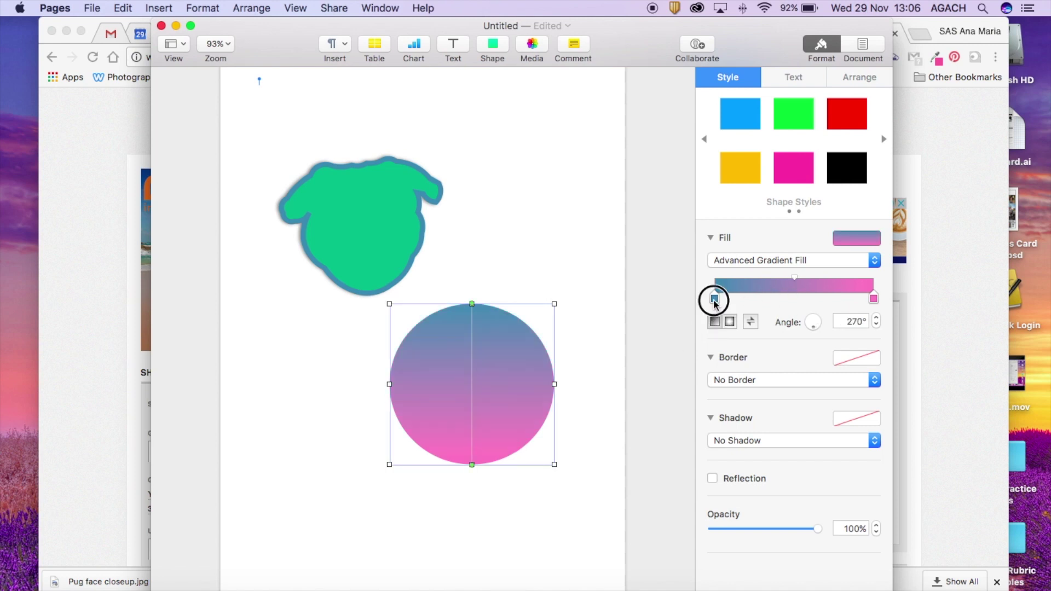
left_click(714, 298)
key("Escape")
Add palette blue and dark purple gradient stops and shift them upward so blue covers the upper half.
left_click(797, 289)
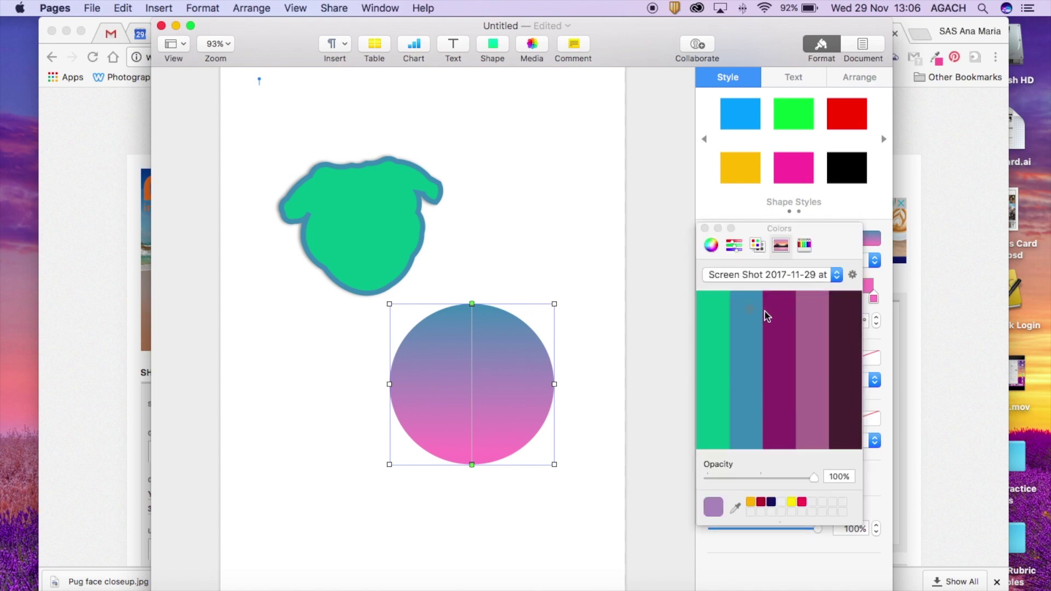
left_click(752, 319)
left_click(705, 228)
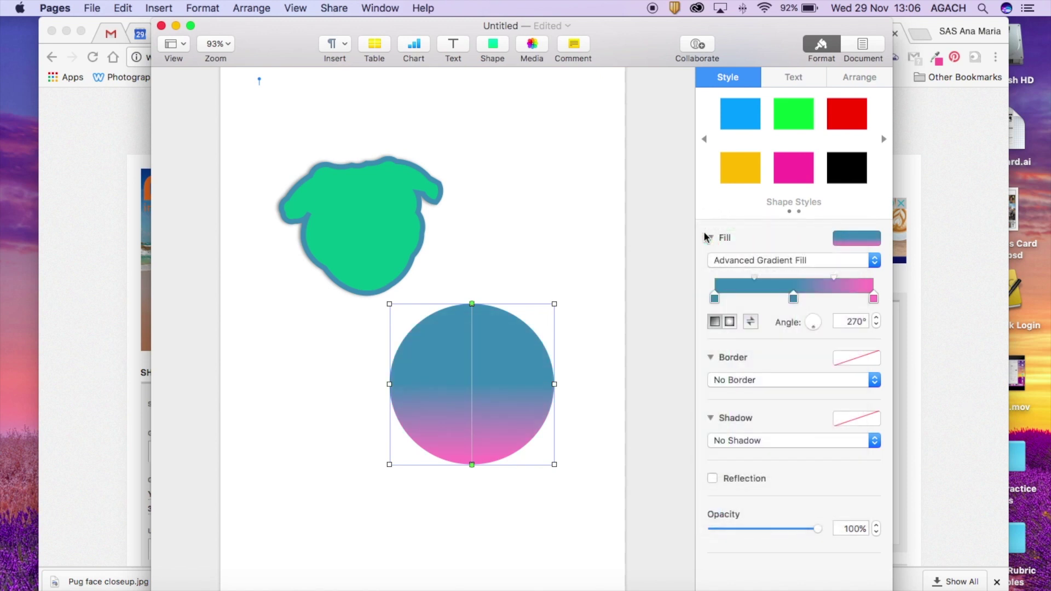
left_click(839, 288)
left_click(849, 324)
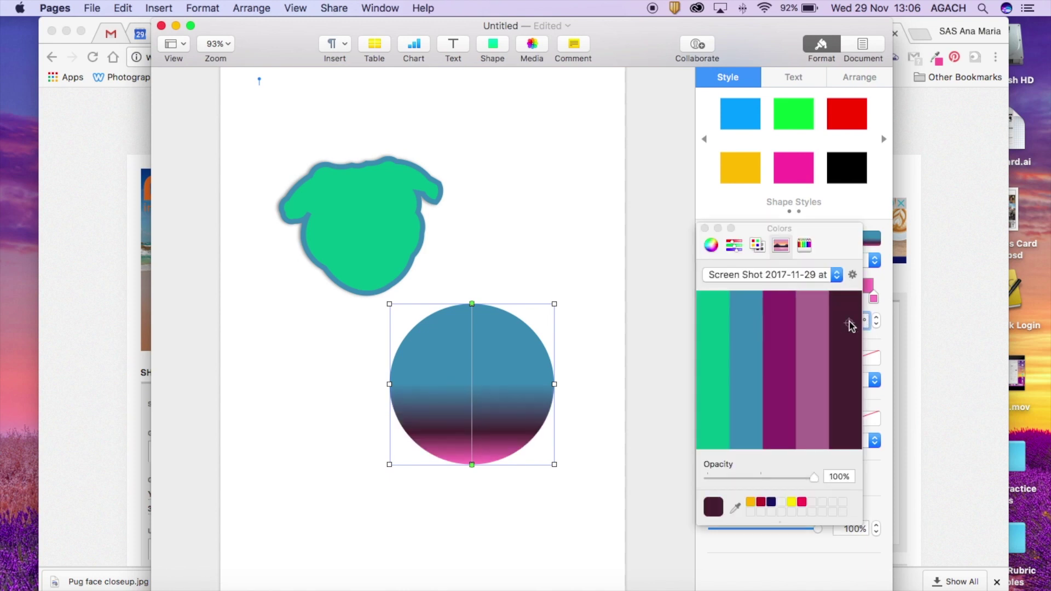
left_click(705, 229)
left_click_drag(793, 298, 769, 299)
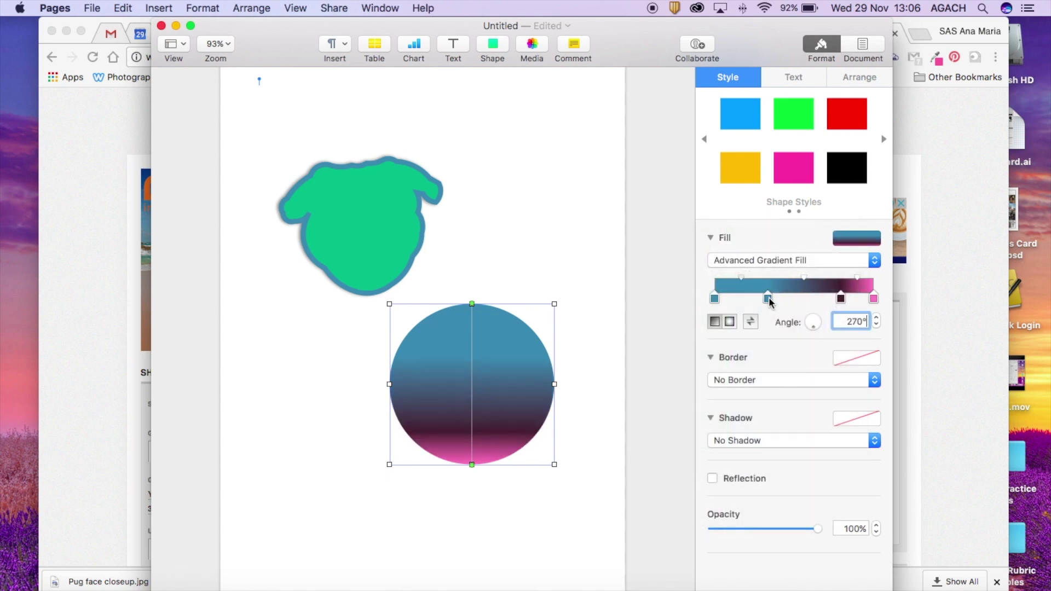
left_click(841, 299)
left_click_drag(842, 300, 820, 301)
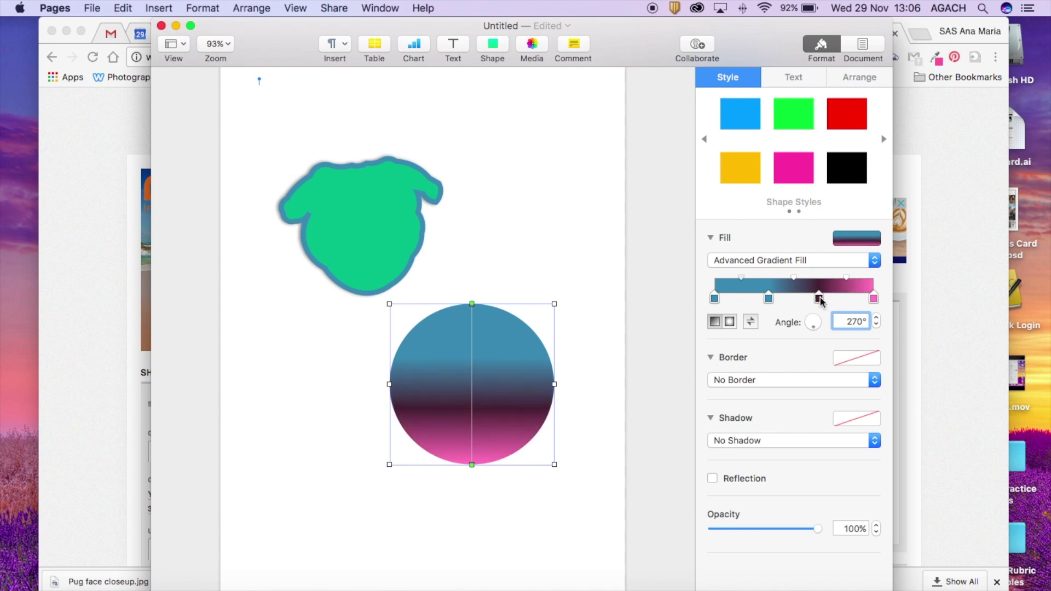